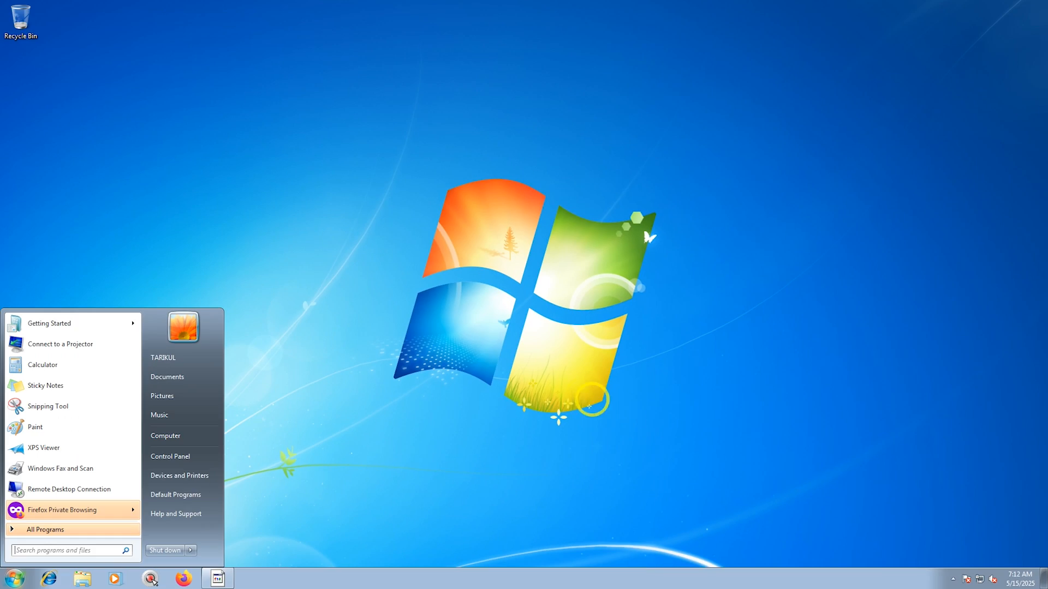
Enable the Computer icon on the desktop through the desktop icon settings of Personalization.
left_click(359, 249)
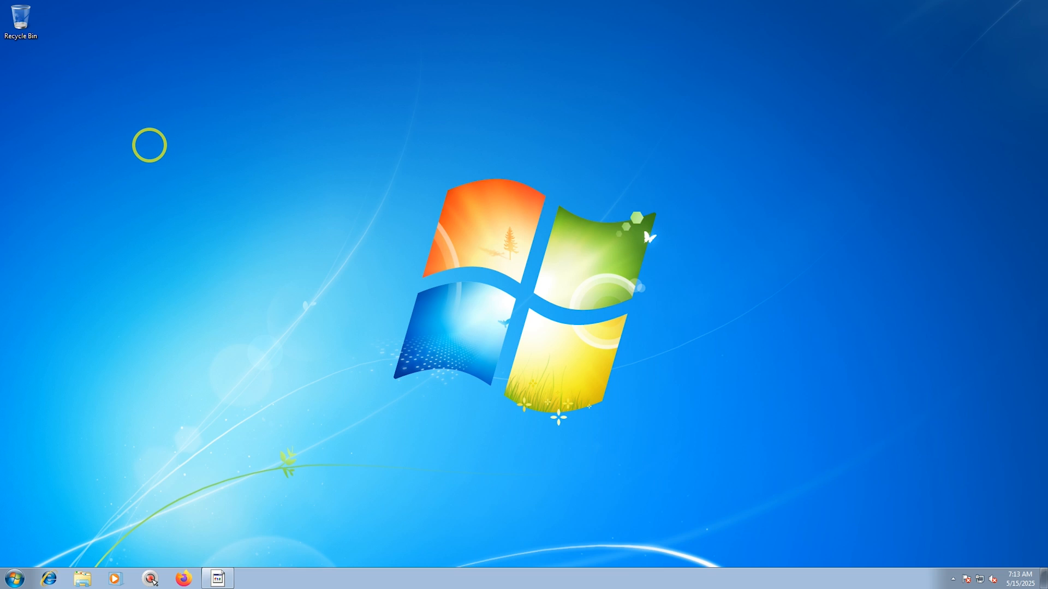
right_click(150, 145)
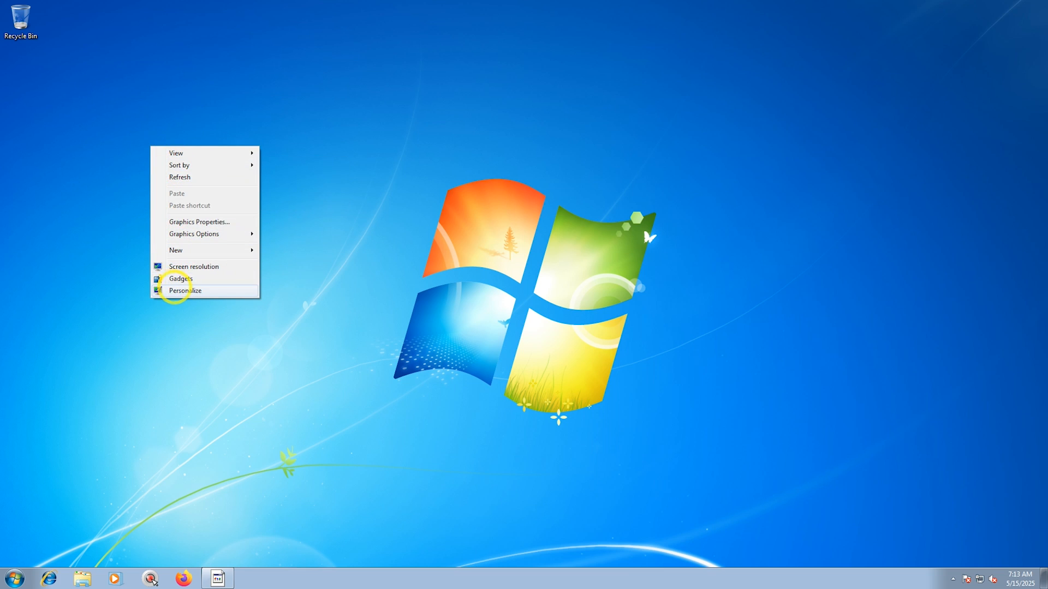
left_click(180, 291)
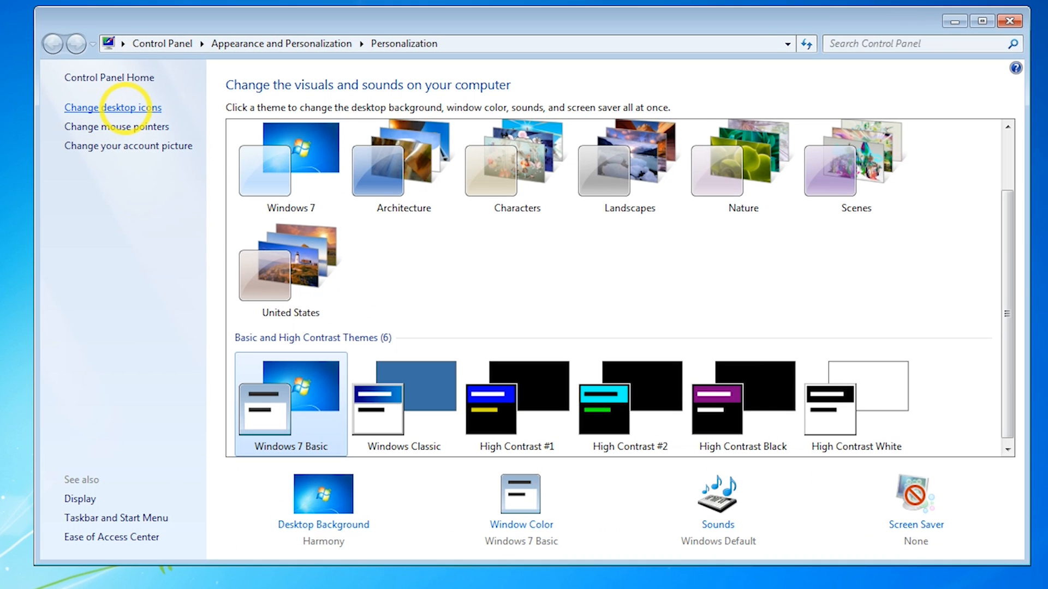
left_click(125, 107)
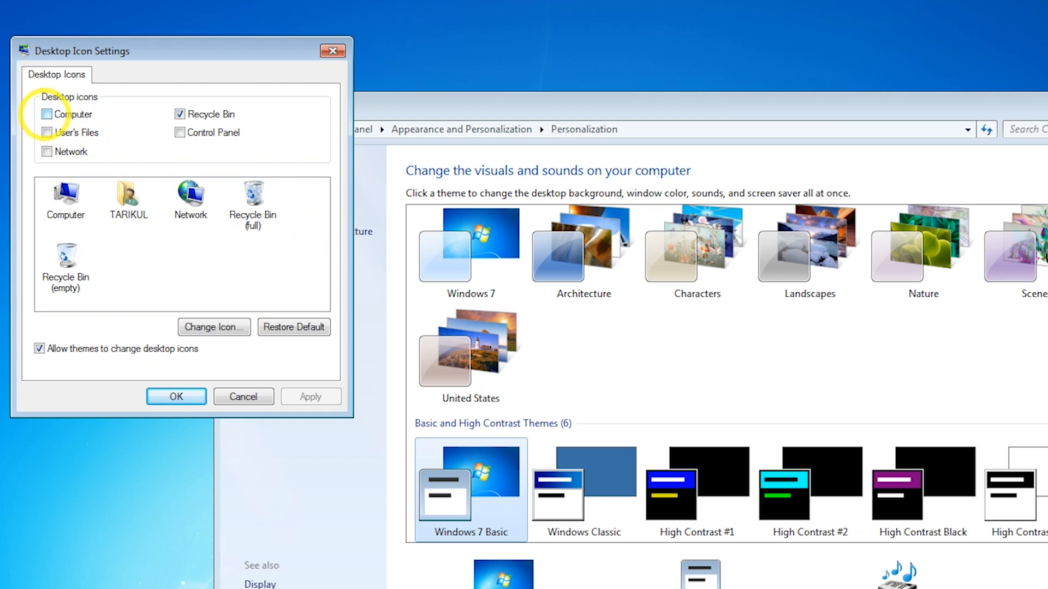
left_click(47, 114)
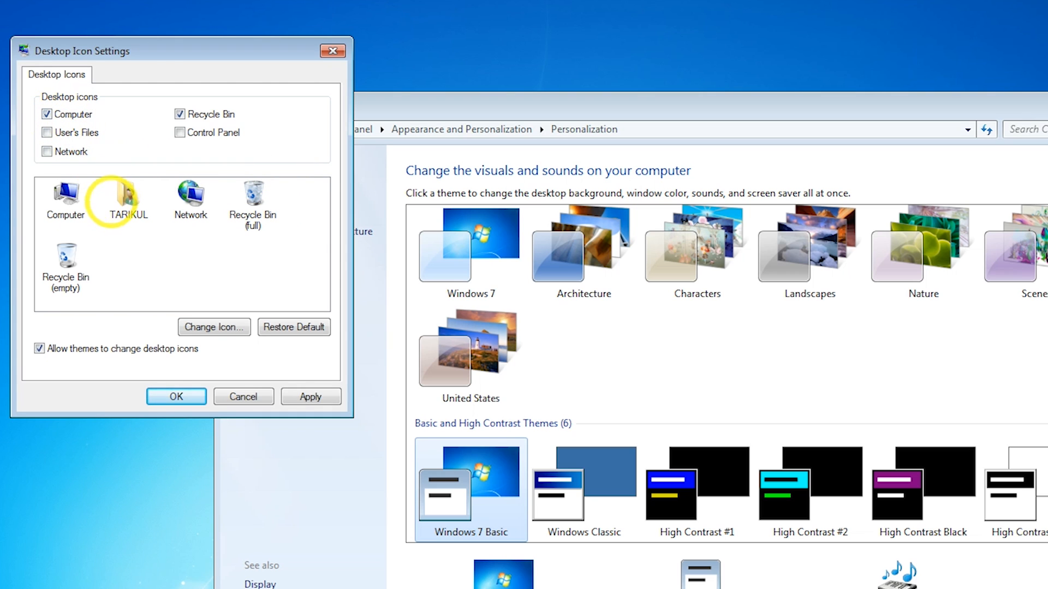
left_click(65, 196)
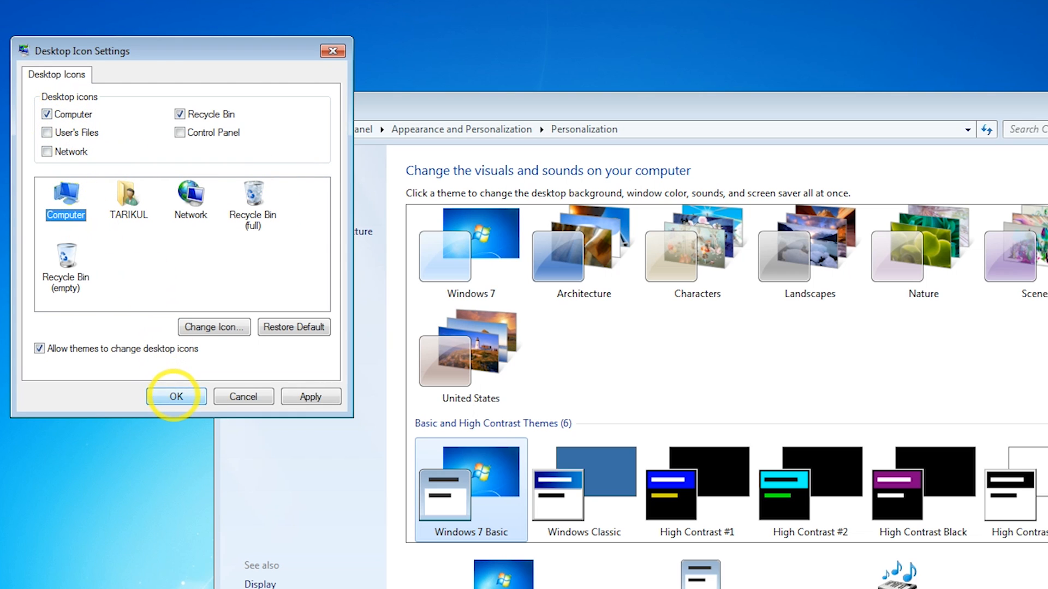
left_click(174, 396)
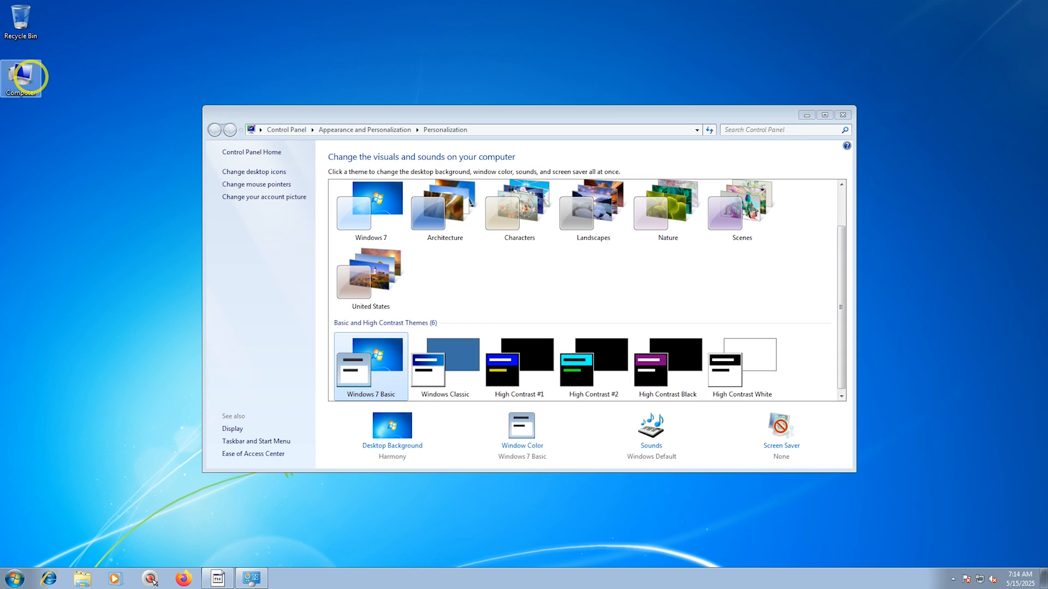
Arrange the desktop icons with Computer above the Recycle Bin and close the Personalization window.
left_click_drag(23, 71, 76, 56)
left_click_drag(12, 12, 23, 128)
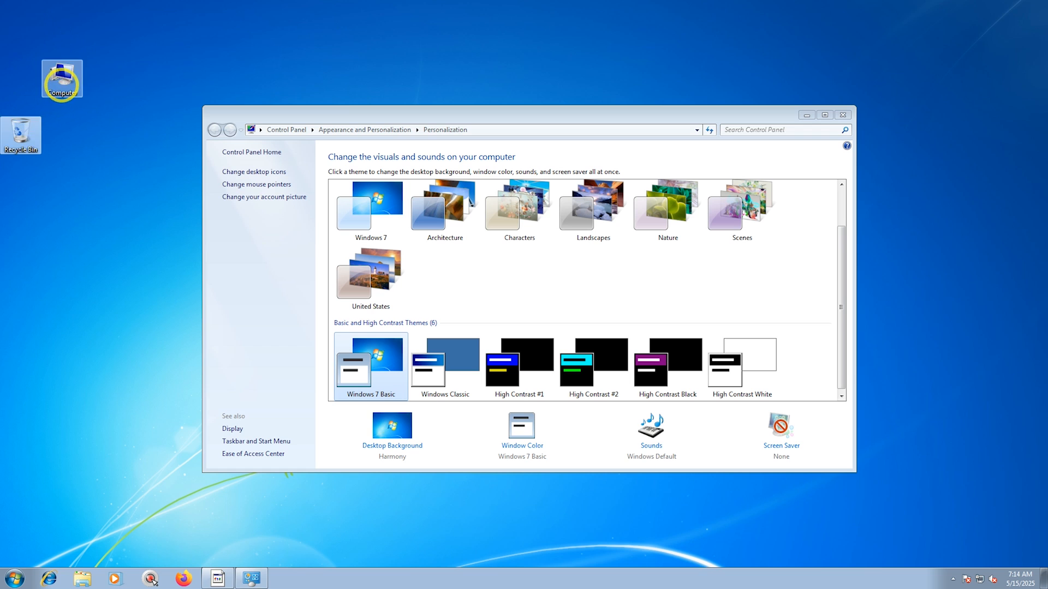
left_click_drag(53, 71, 8, 20)
left_click_drag(21, 131, 23, 68)
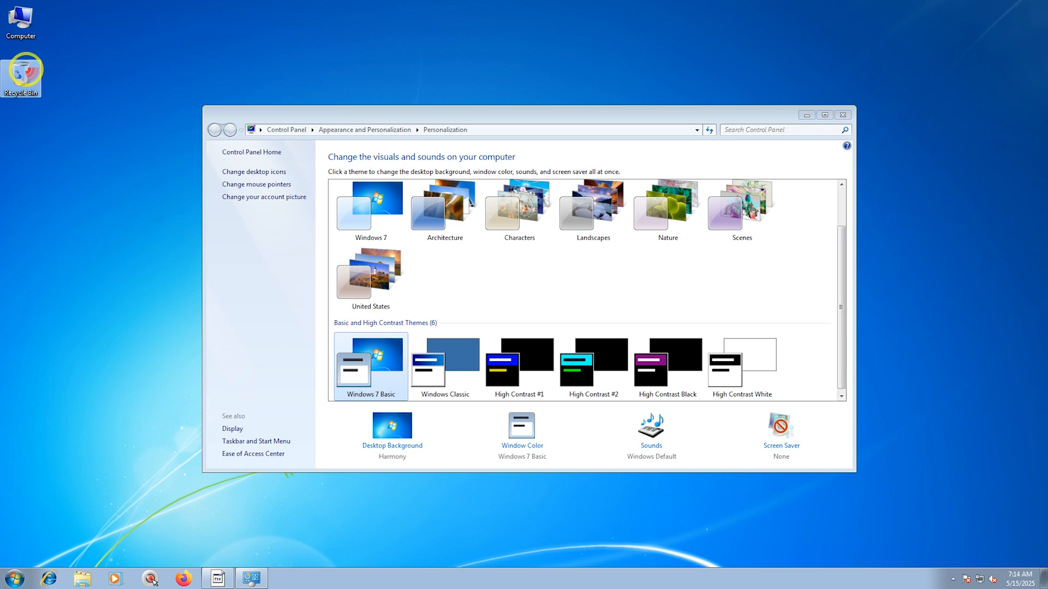
left_click(22, 23)
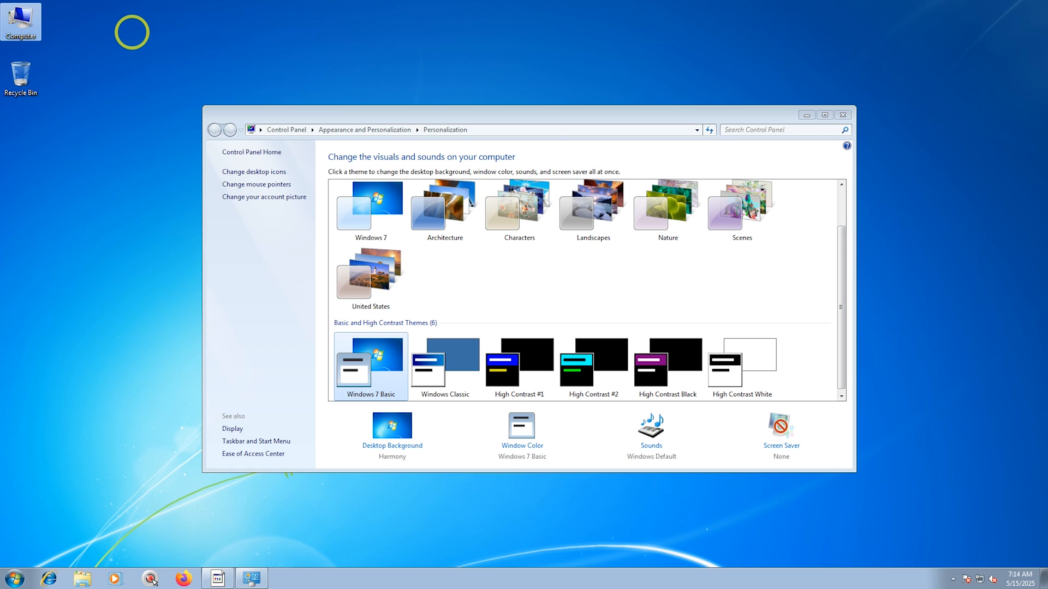
left_click(843, 115)
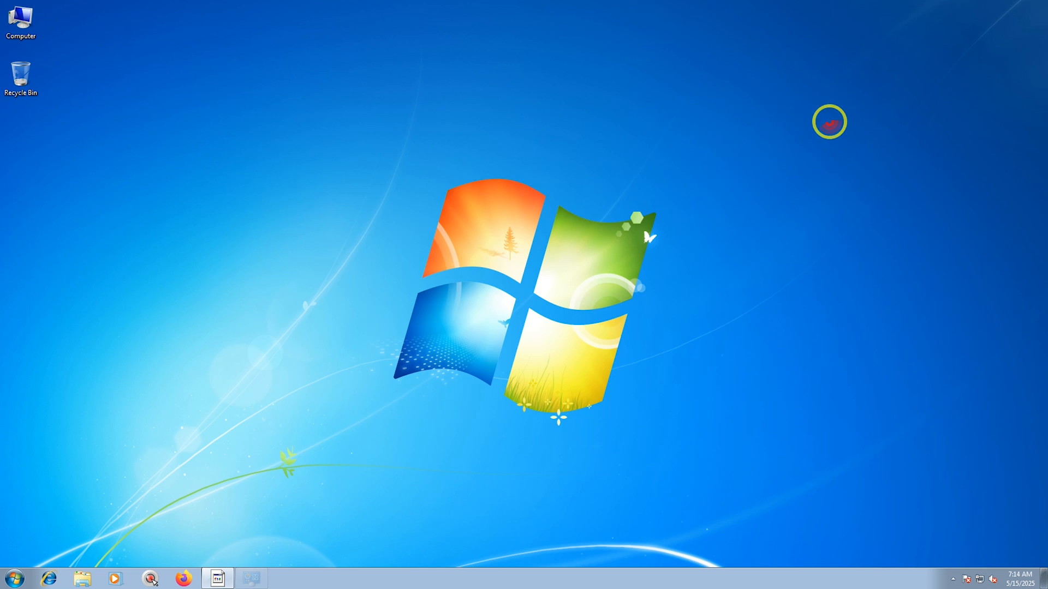
Examine the Start menu and the Run dialog for a Run command entry.
left_click(14, 578)
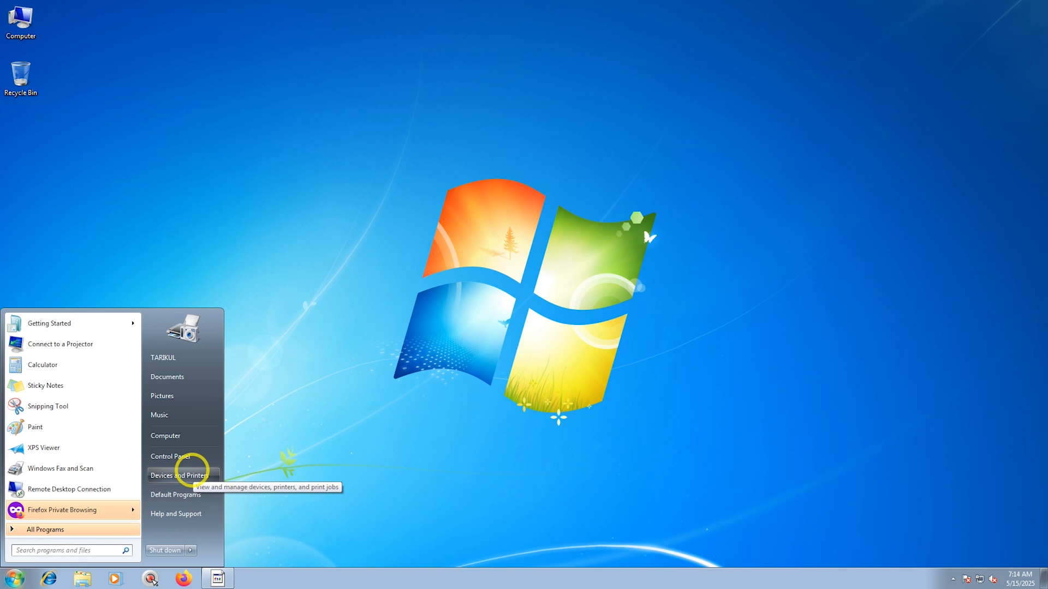
left_click(292, 434)
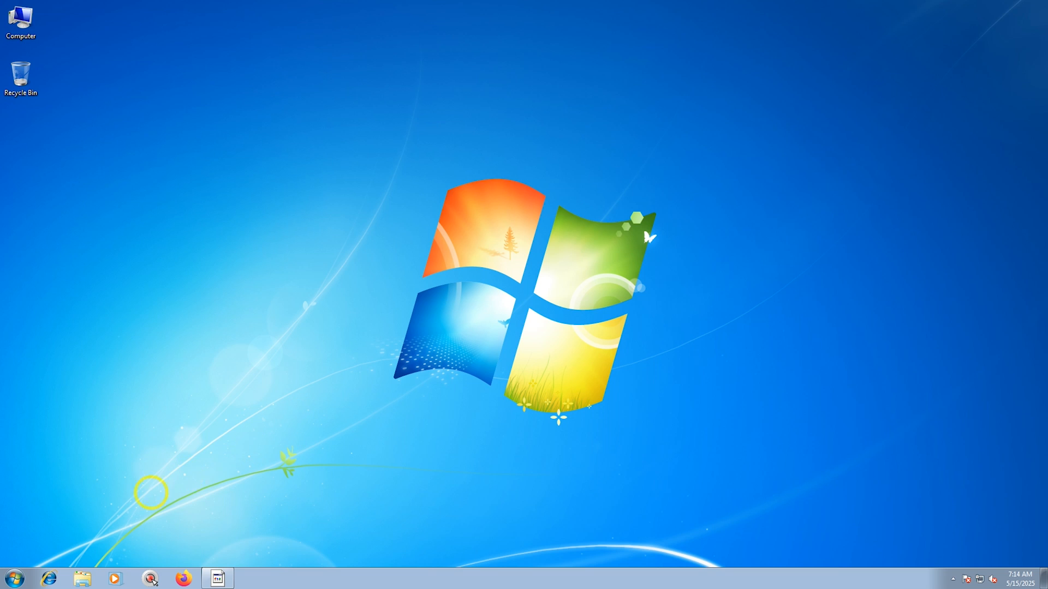
left_click(14, 577)
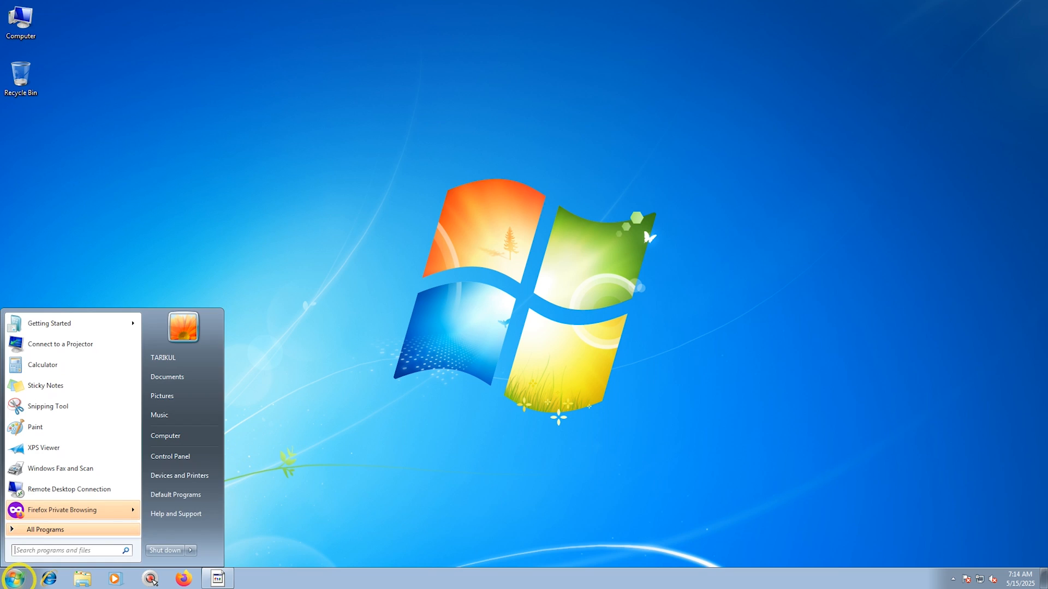
left_click(266, 428)
key("super+r")
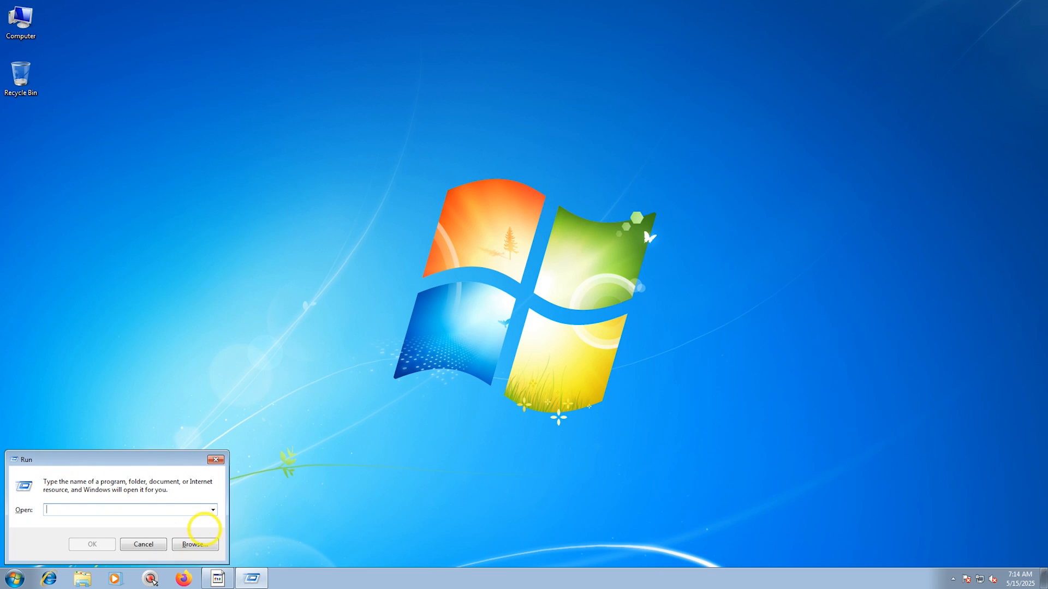
left_click(216, 459)
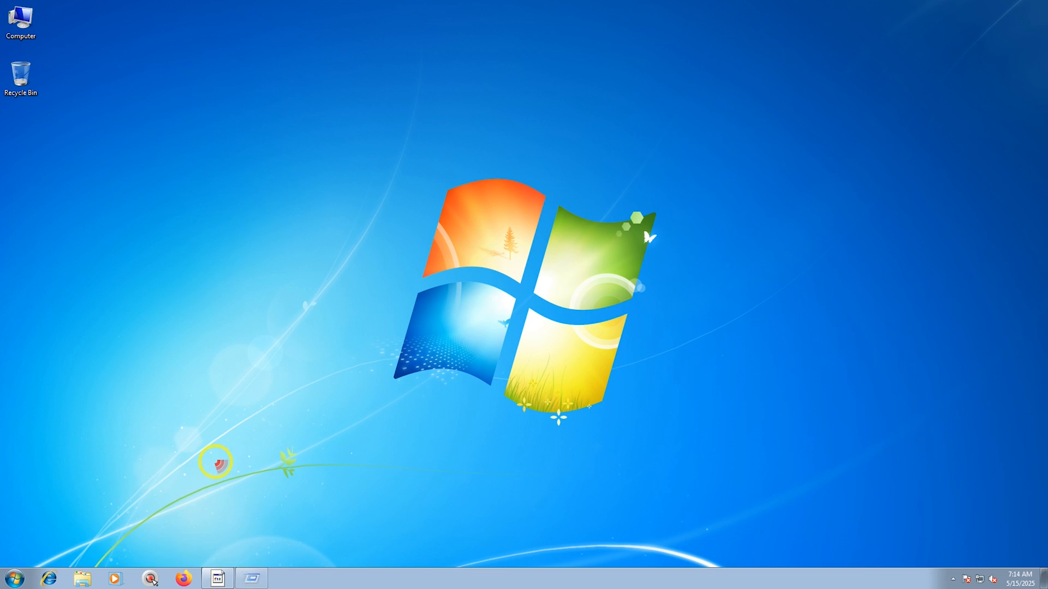
left_click(14, 576)
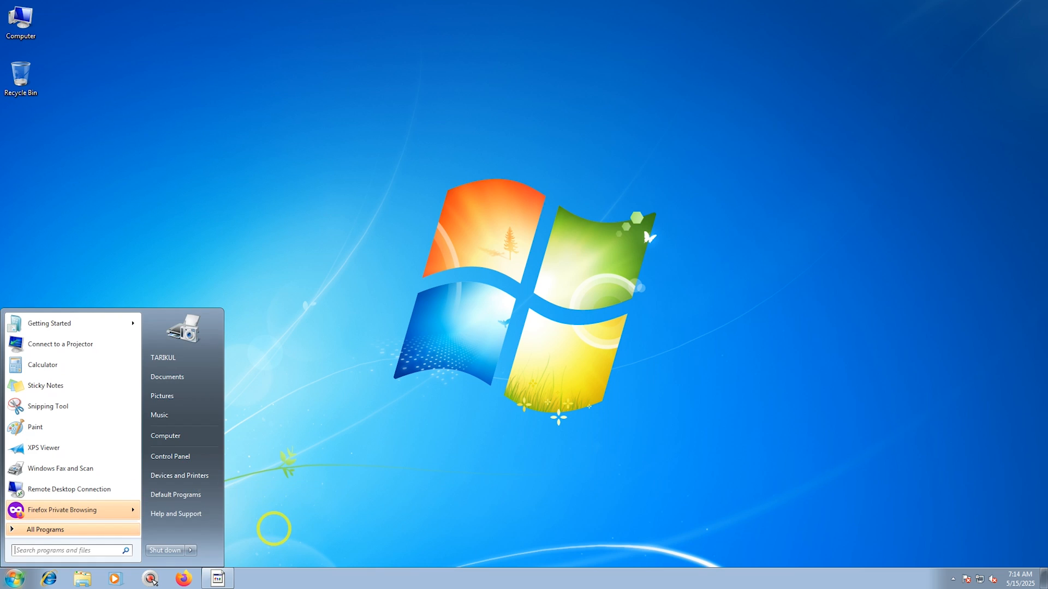
left_click(439, 574)
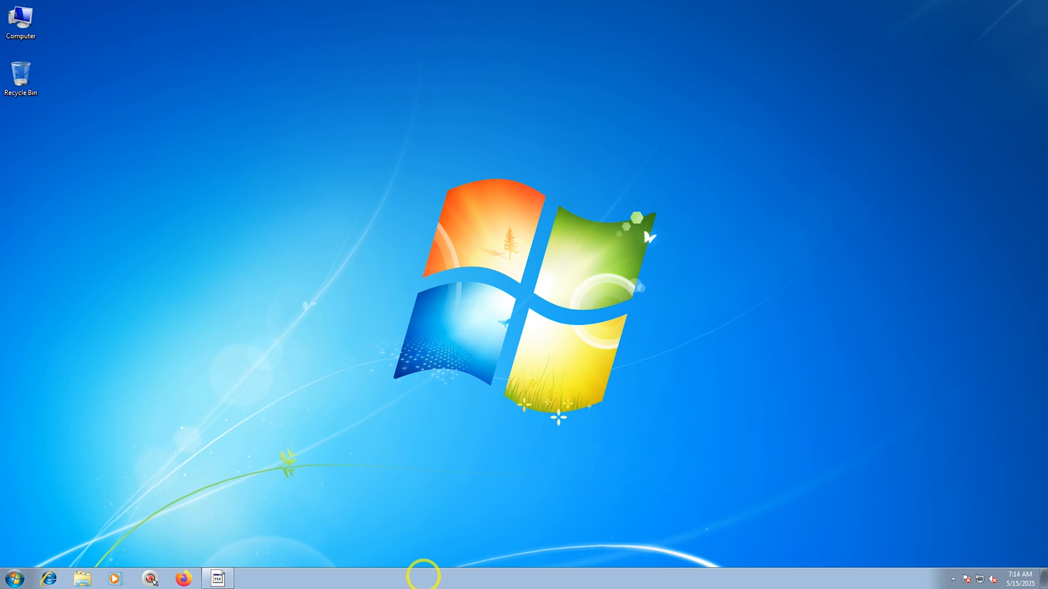
Open the Start menu customization from taskbar properties and uncheck Help and Highlight newly installed programs.
right_click(423, 574)
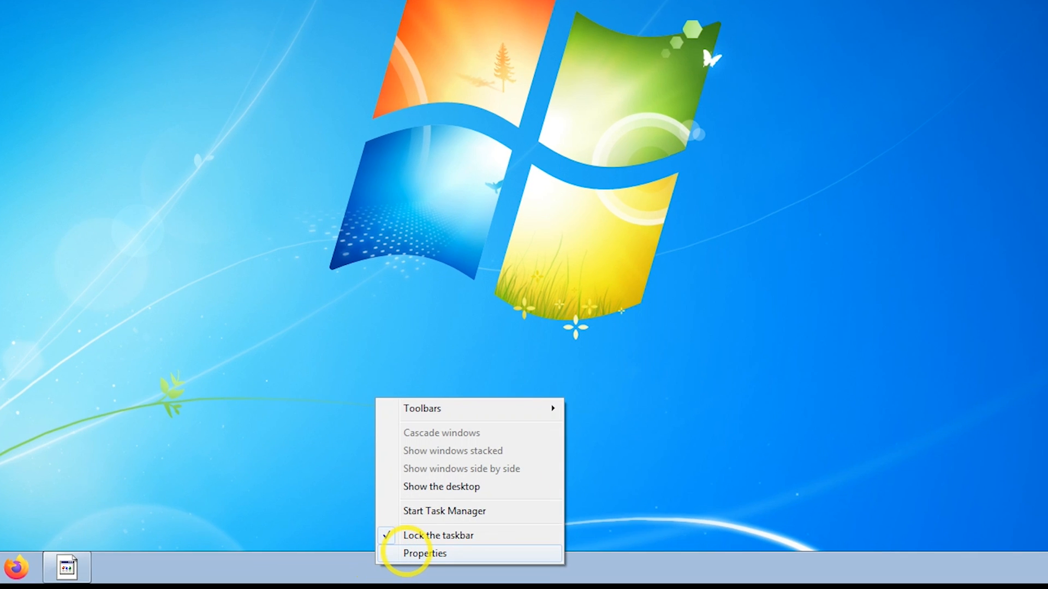
left_click(425, 554)
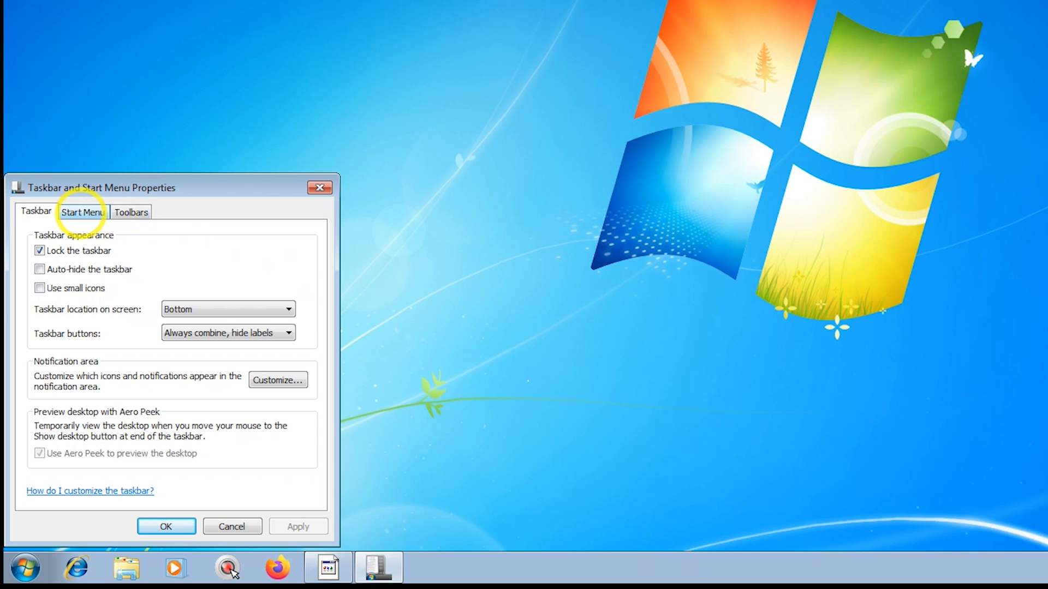
left_click(82, 212)
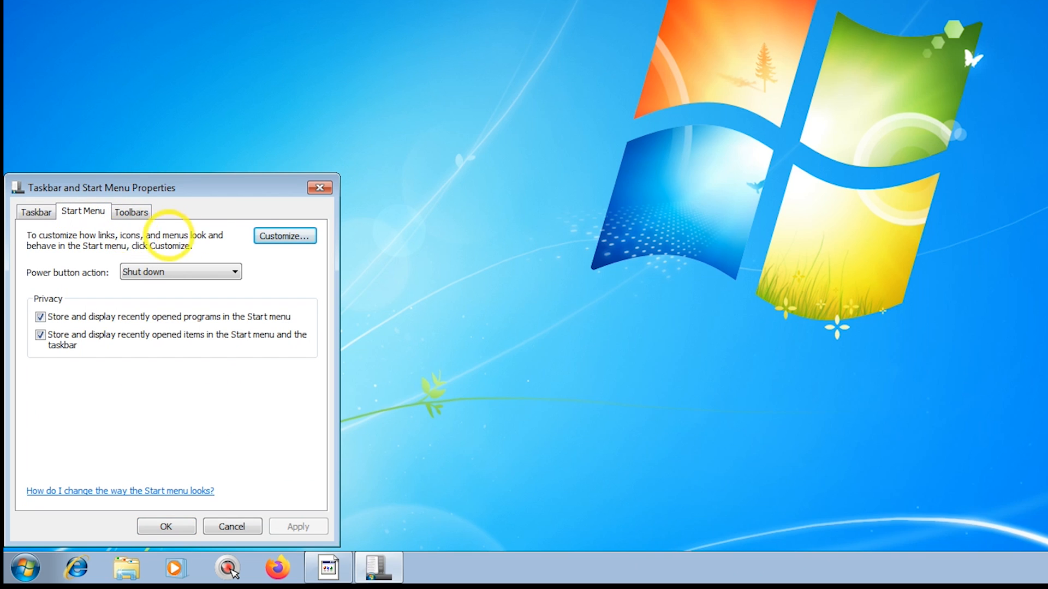
left_click(270, 235)
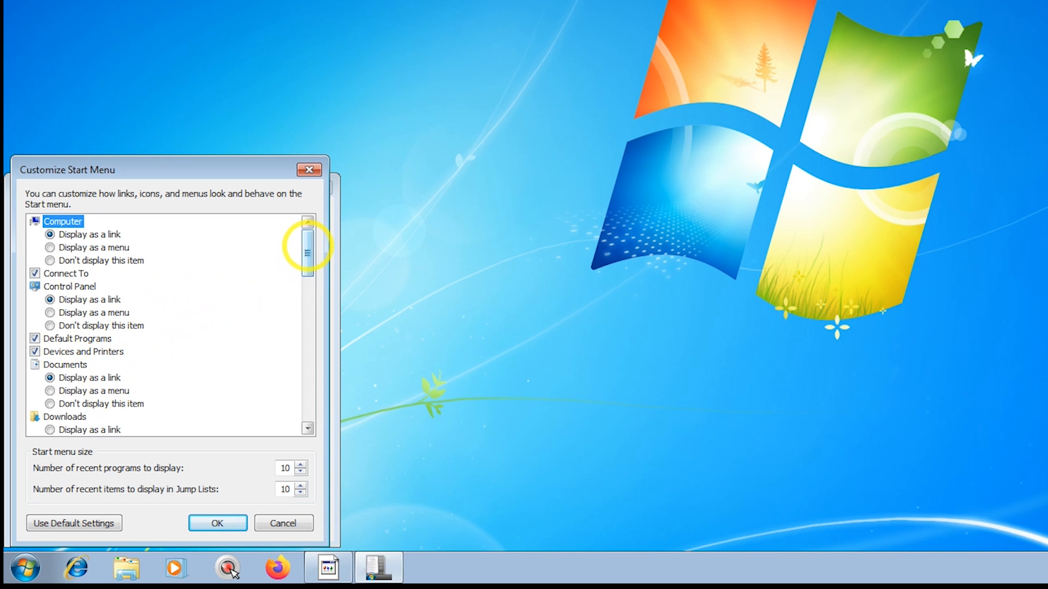
left_click_drag(307, 247, 299, 285)
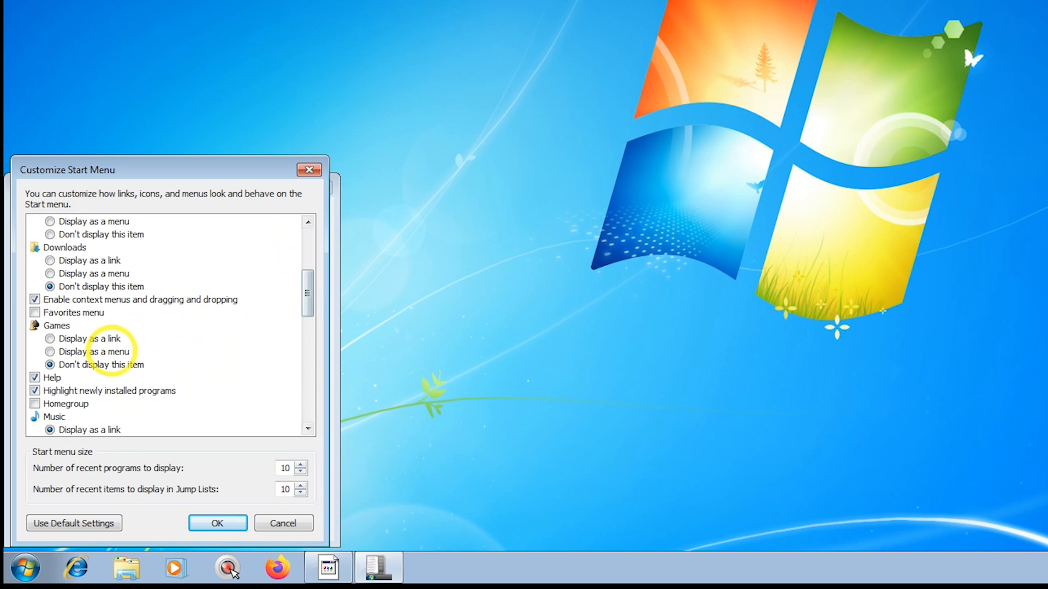
left_click(35, 377)
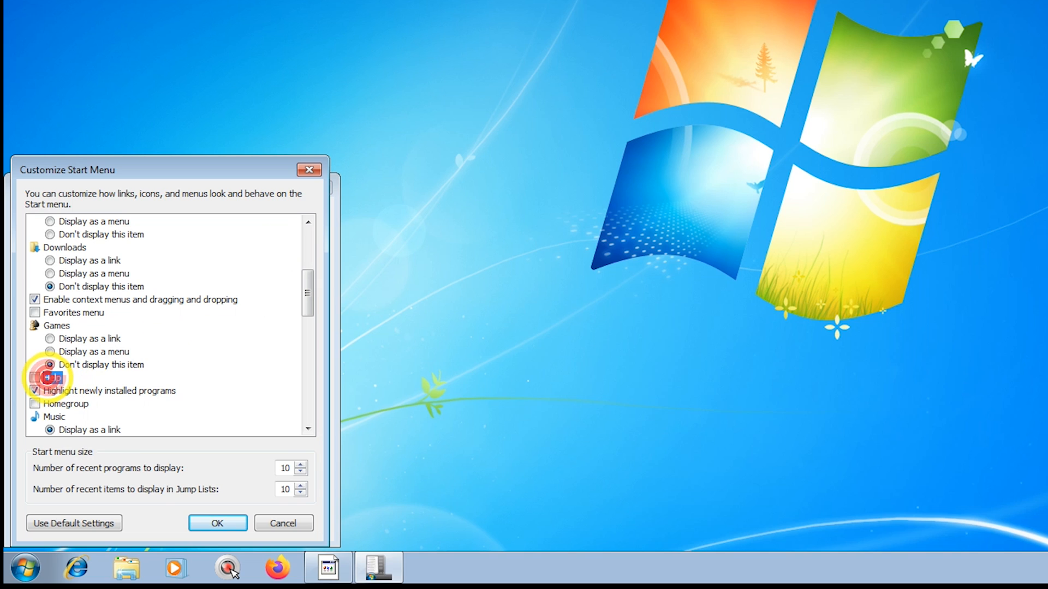
left_click(35, 390)
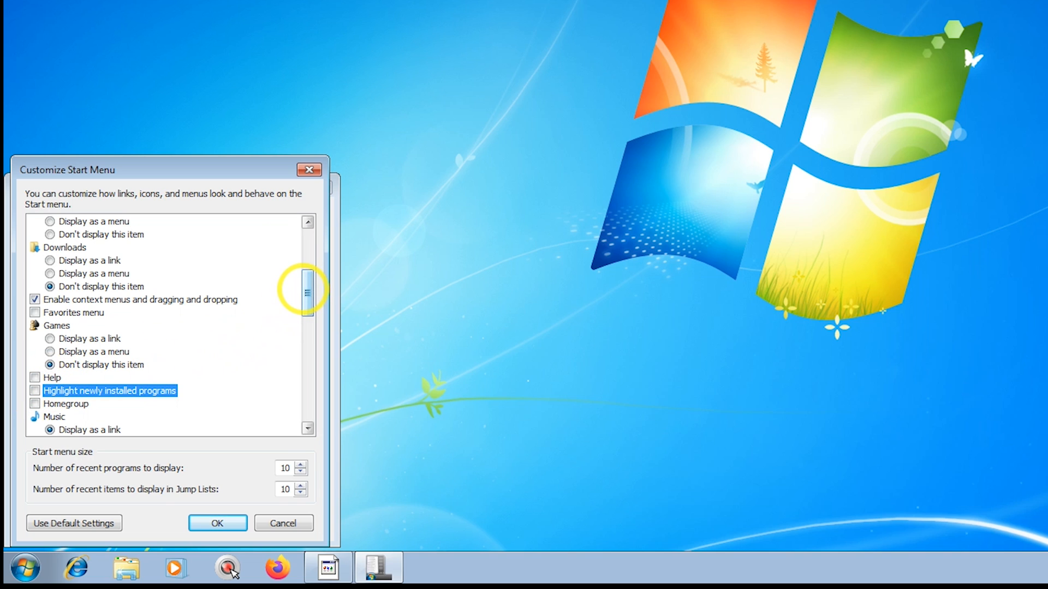
Enable Recent Items and Run command in the Start menu list and apply the settings.
left_click_drag(297, 285, 281, 355)
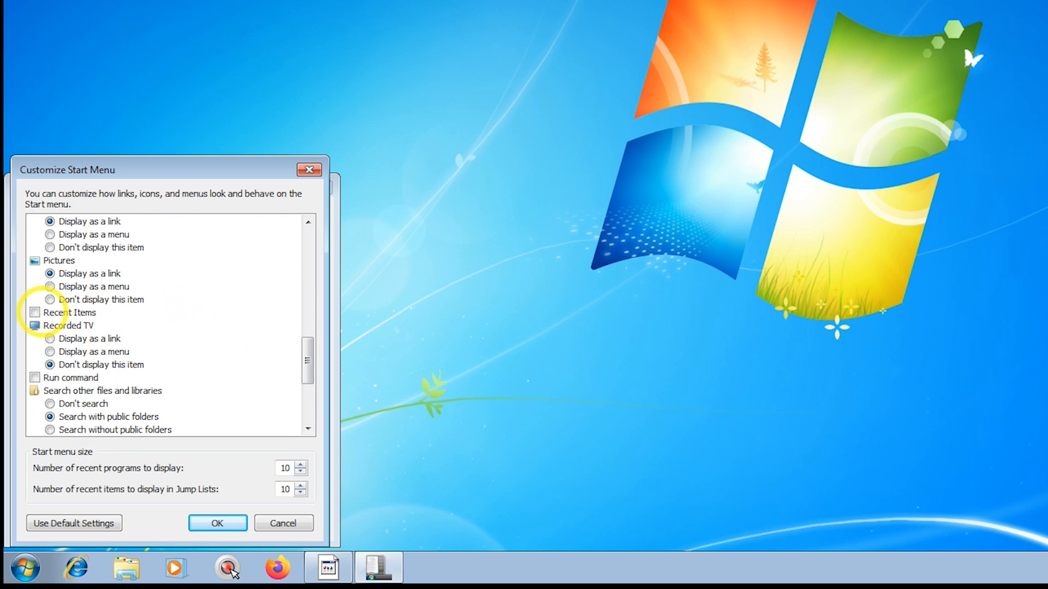
left_click(35, 312)
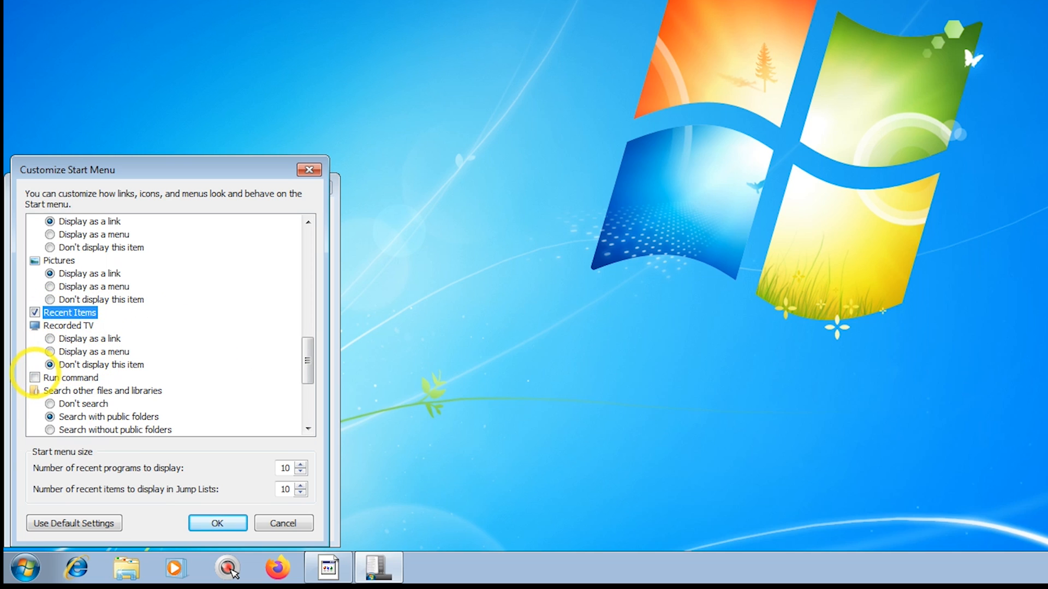
left_click(35, 377)
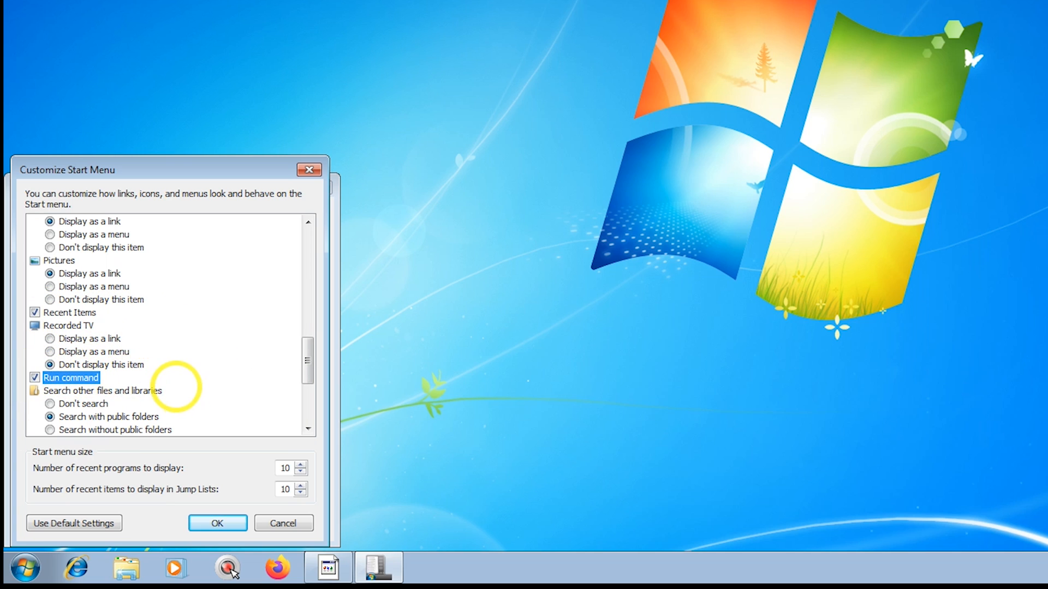
left_click(213, 523)
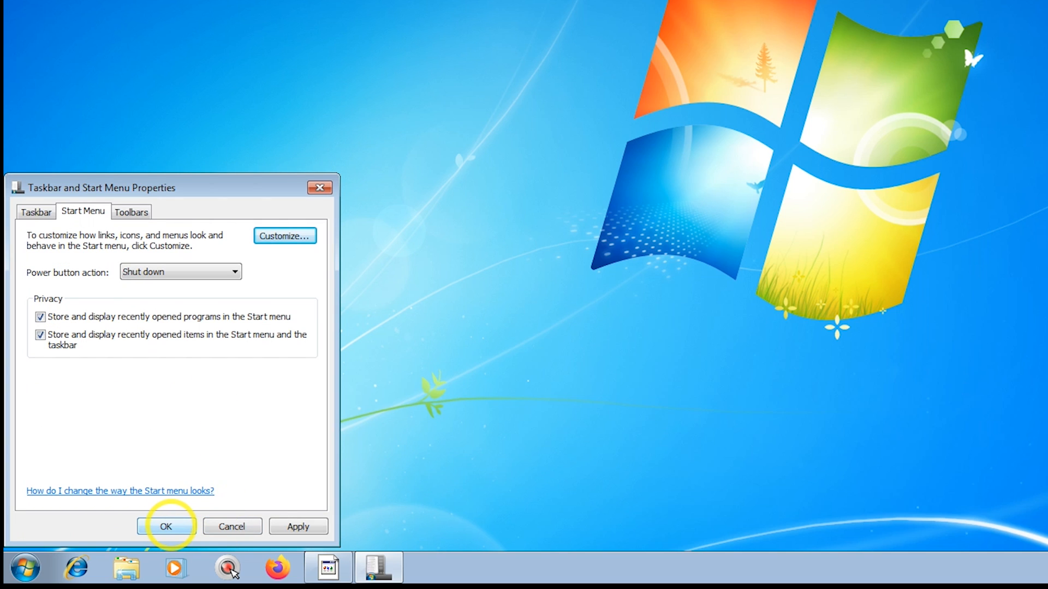
left_click(165, 526)
Open Run from the Start menu and run the command recent to open the Recent folder.
left_click(26, 566)
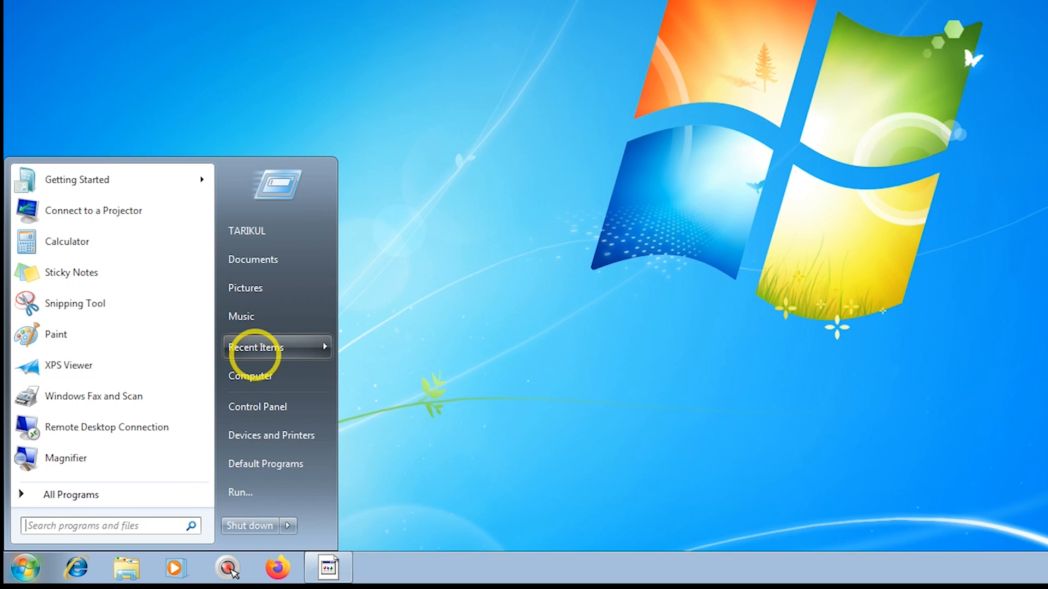
mouse_move(255, 349)
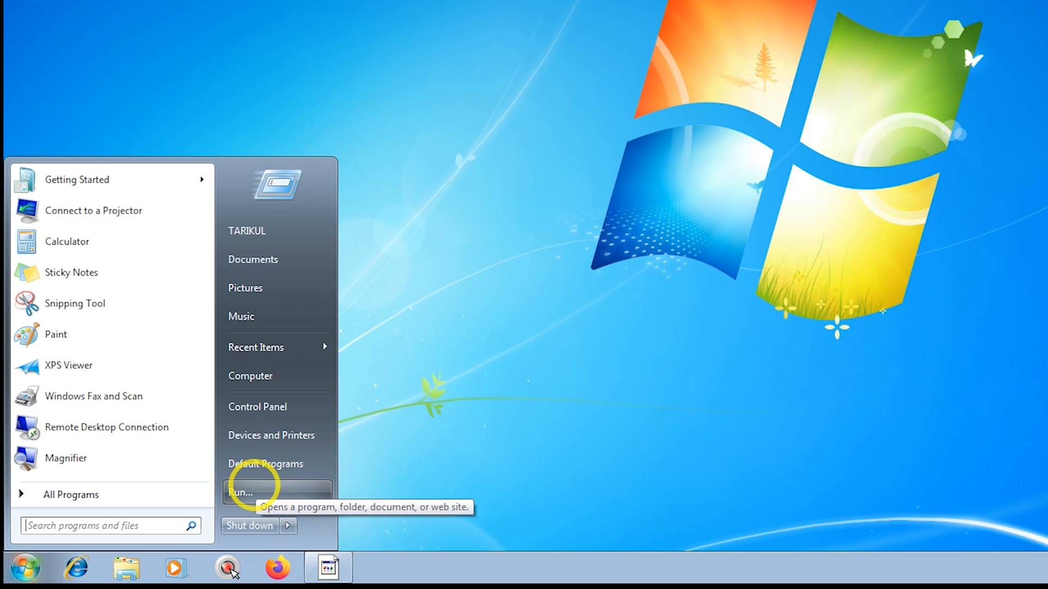
left_click(253, 485)
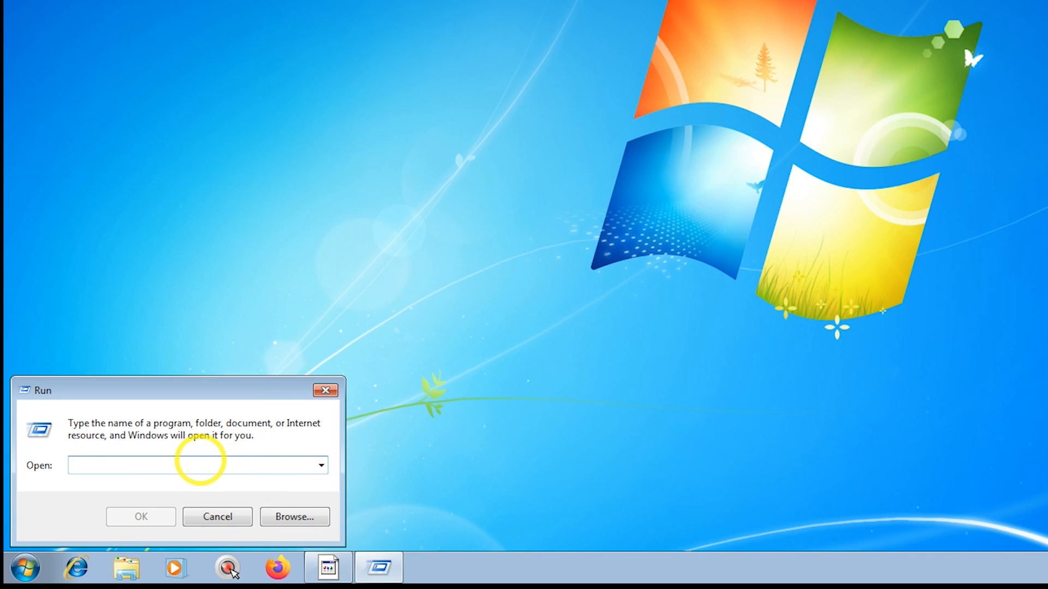
type("recent")
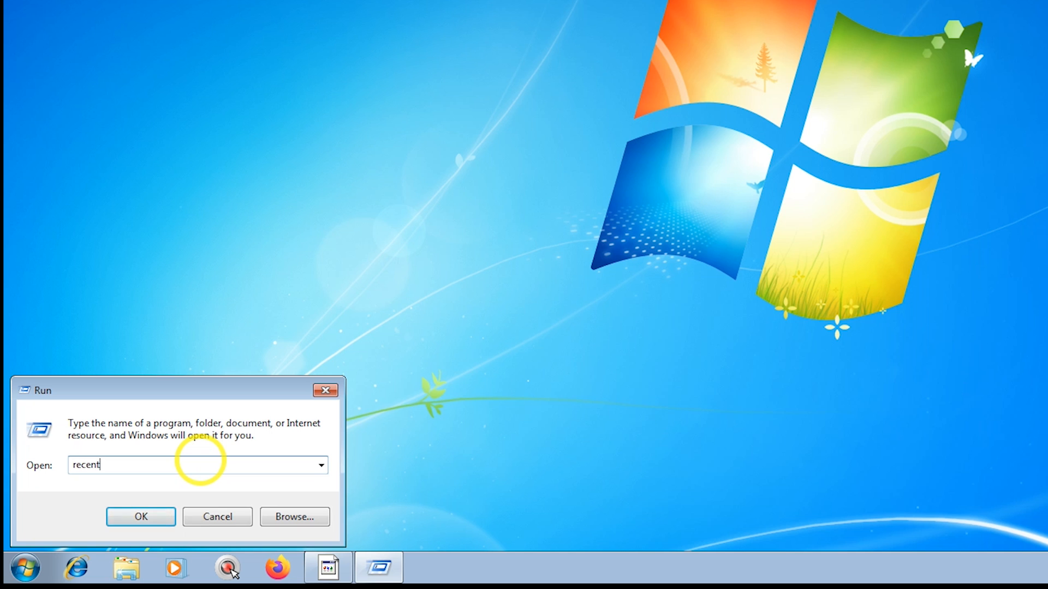
key("Return")
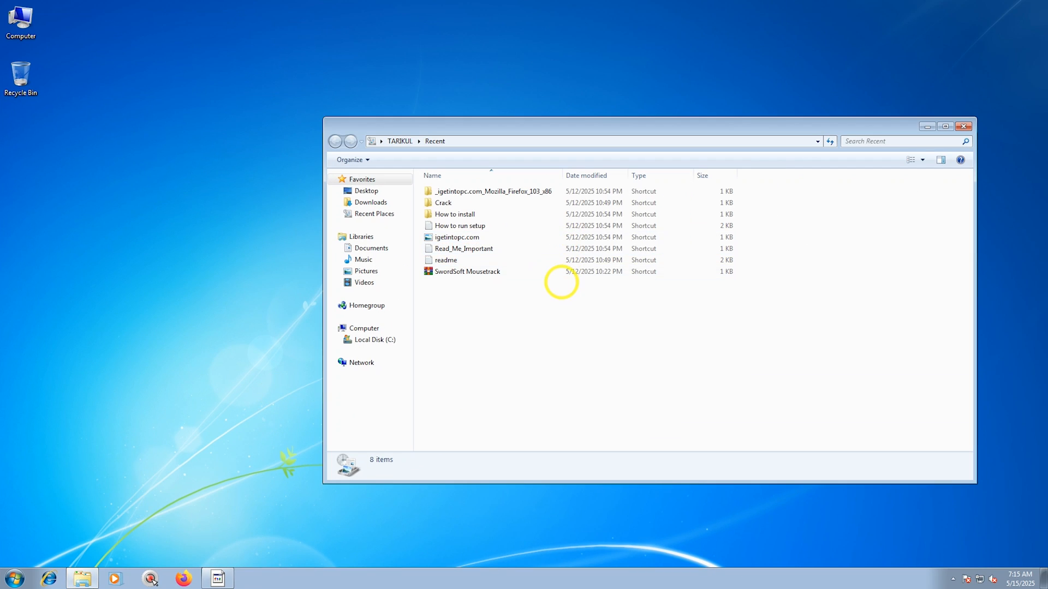
Select all items in the Recent folder, delete them, and close the folder window.
left_click_drag(562, 286, 480, 189)
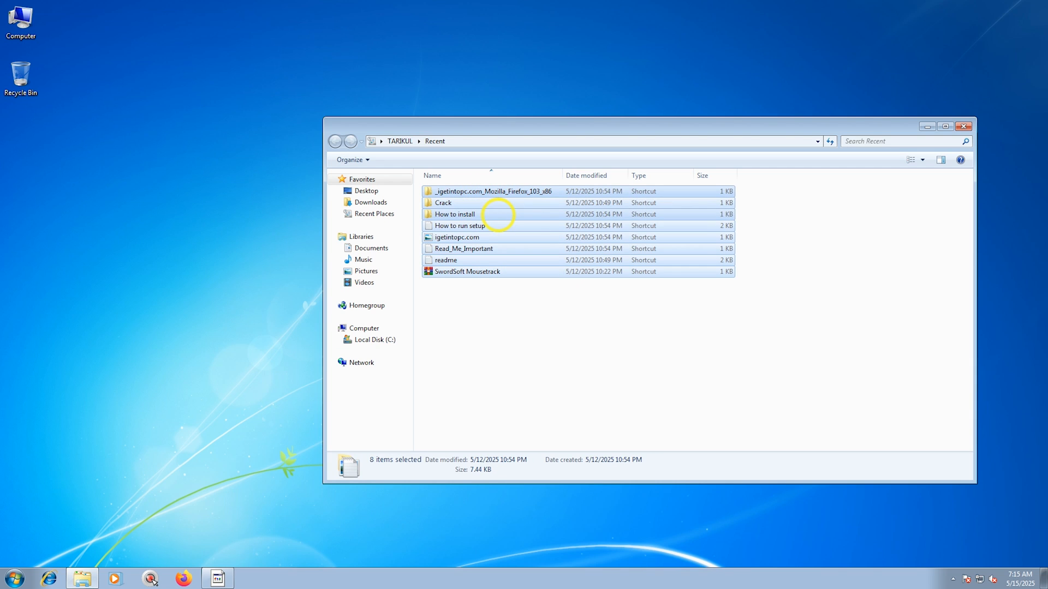
key("Delete")
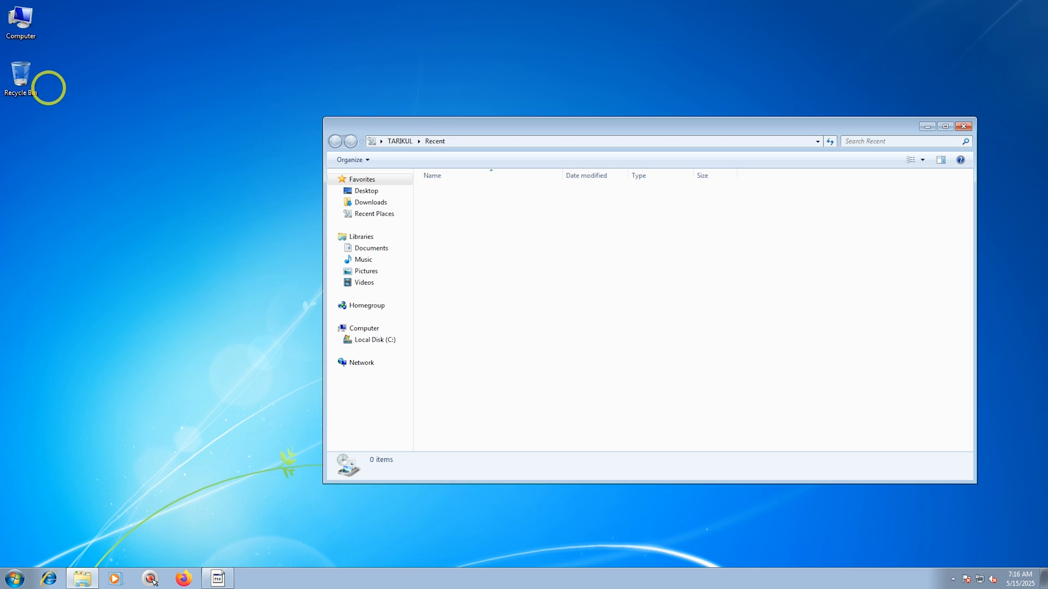
left_click(963, 126)
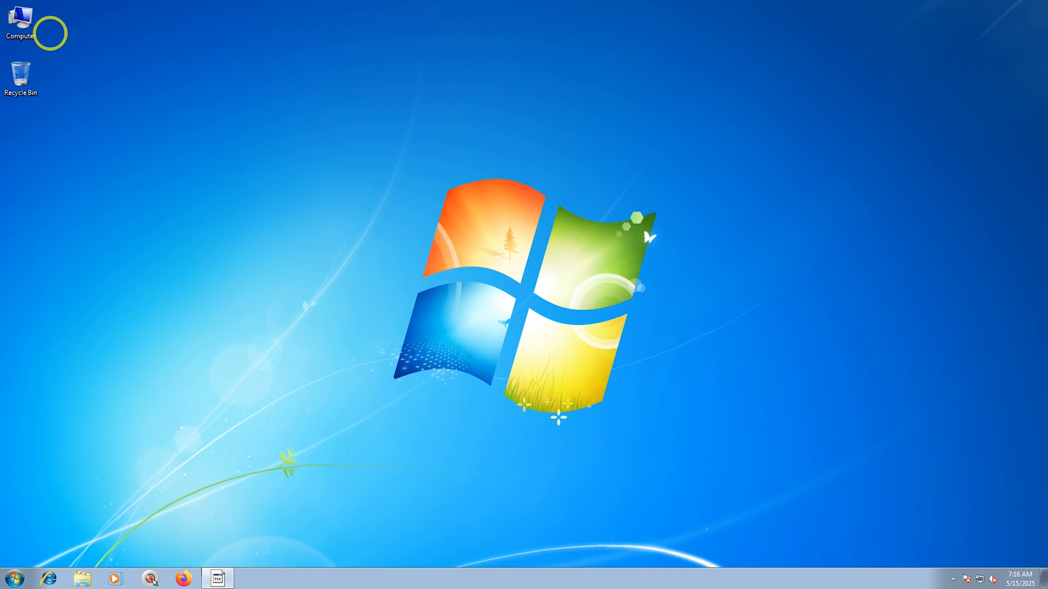
Set Windows Update to Never check for updates, uncheck allowing all users to install updates, and close the window.
left_click(30, 31)
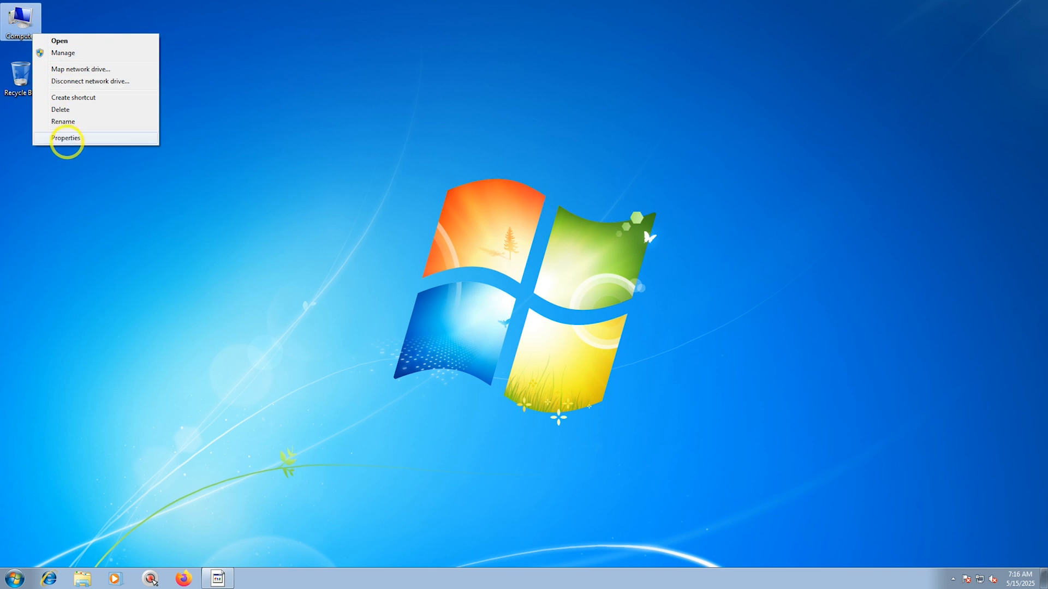
left_click(65, 138)
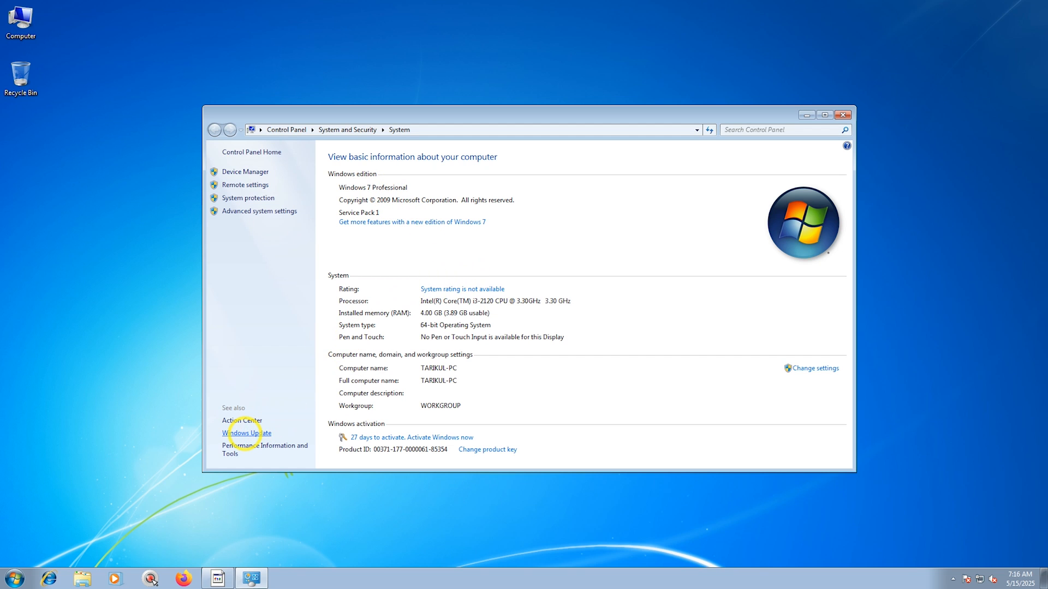
left_click(246, 433)
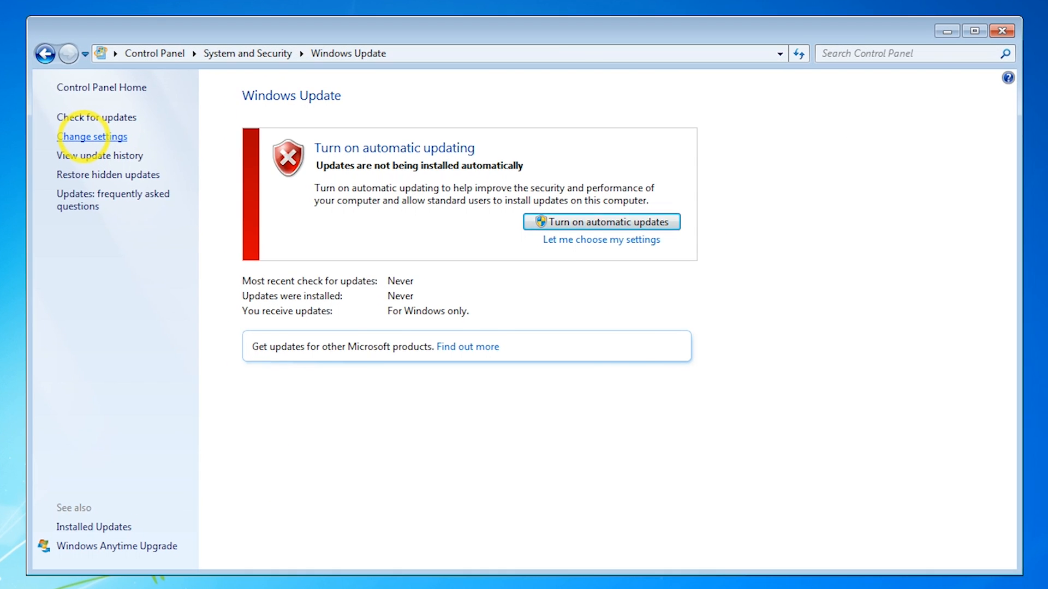
left_click(240, 185)
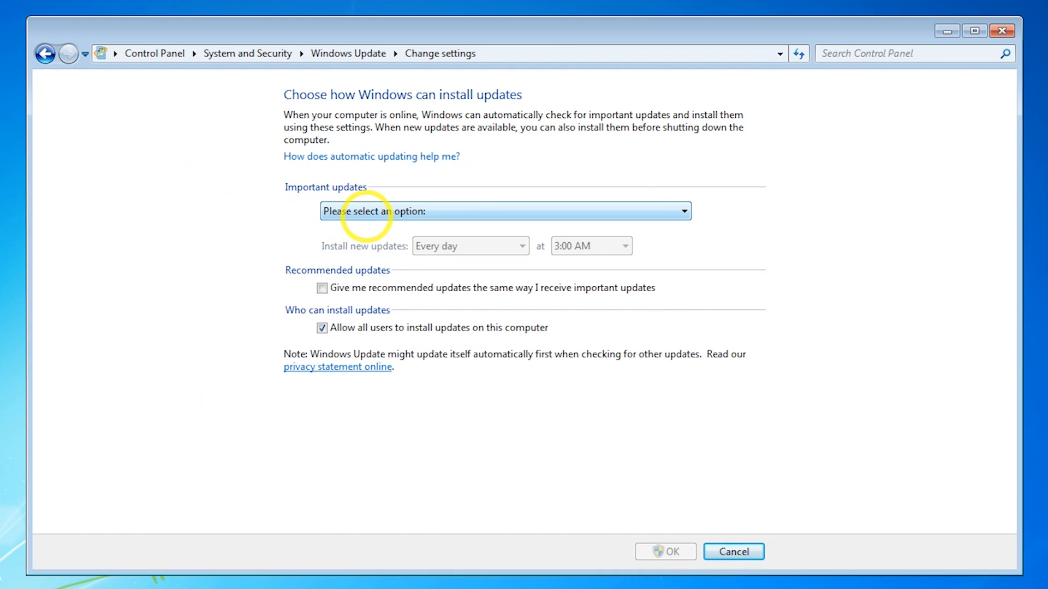
left_click(363, 211)
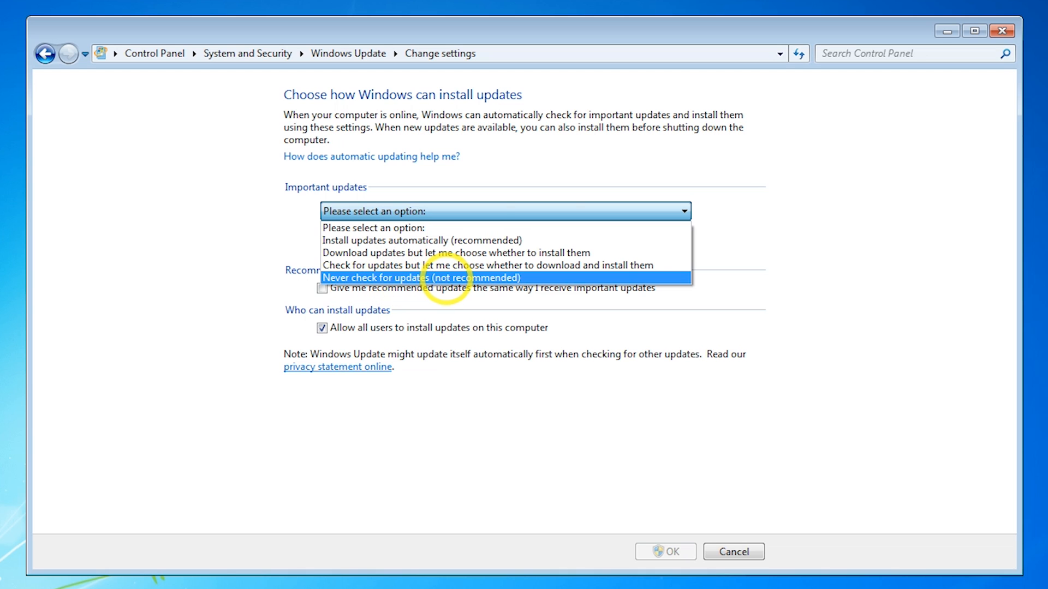
left_click(445, 278)
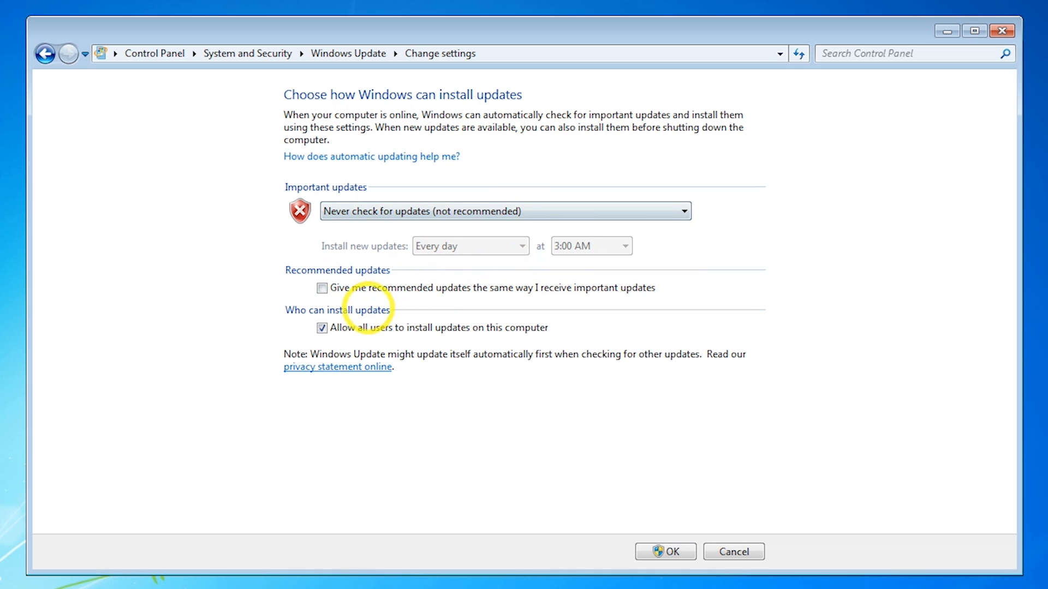
left_click(330, 326)
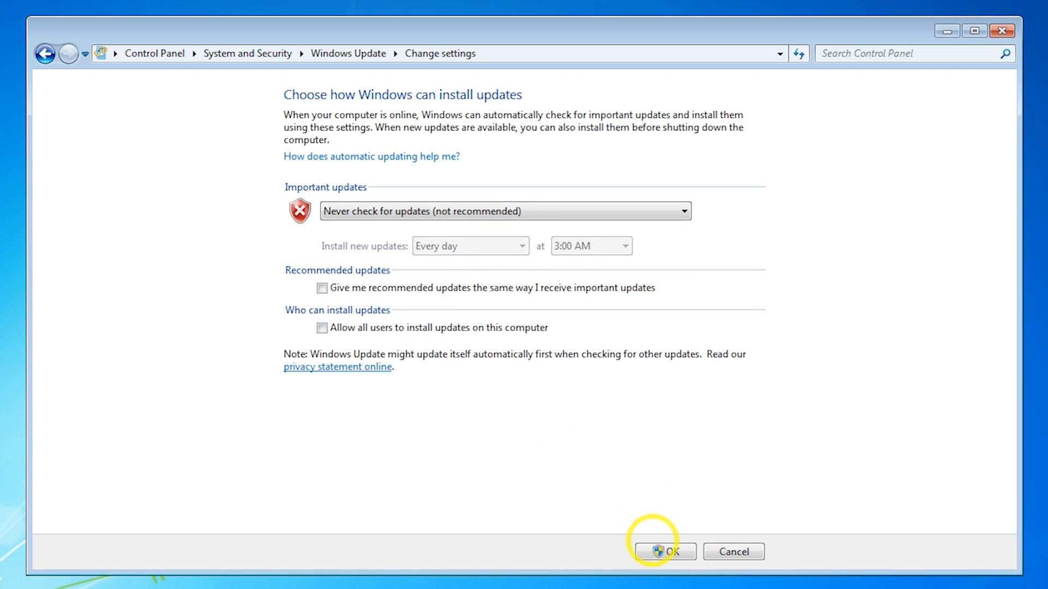
left_click(657, 551)
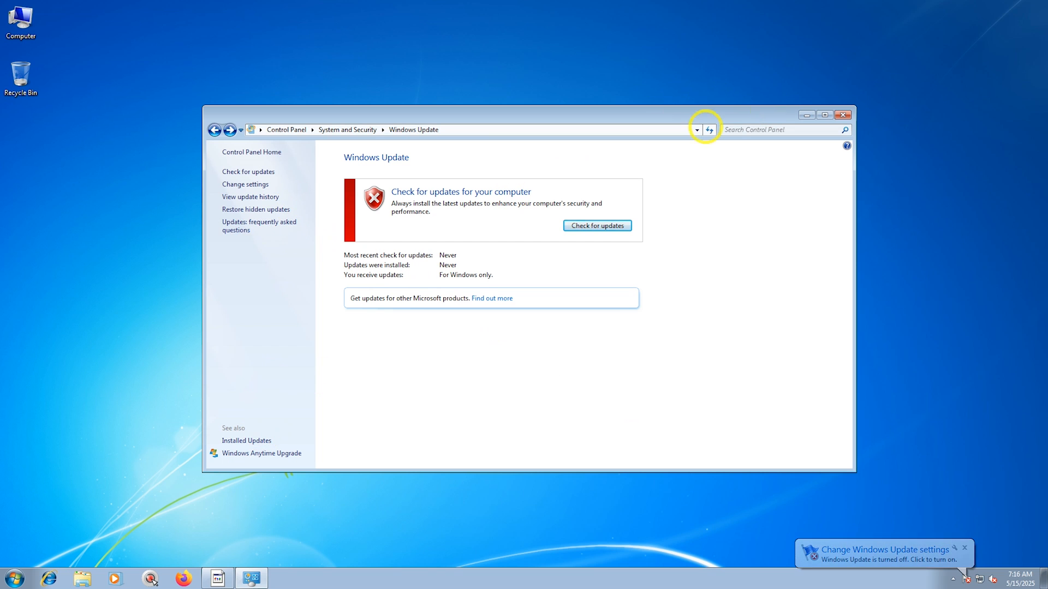
left_click(245, 185)
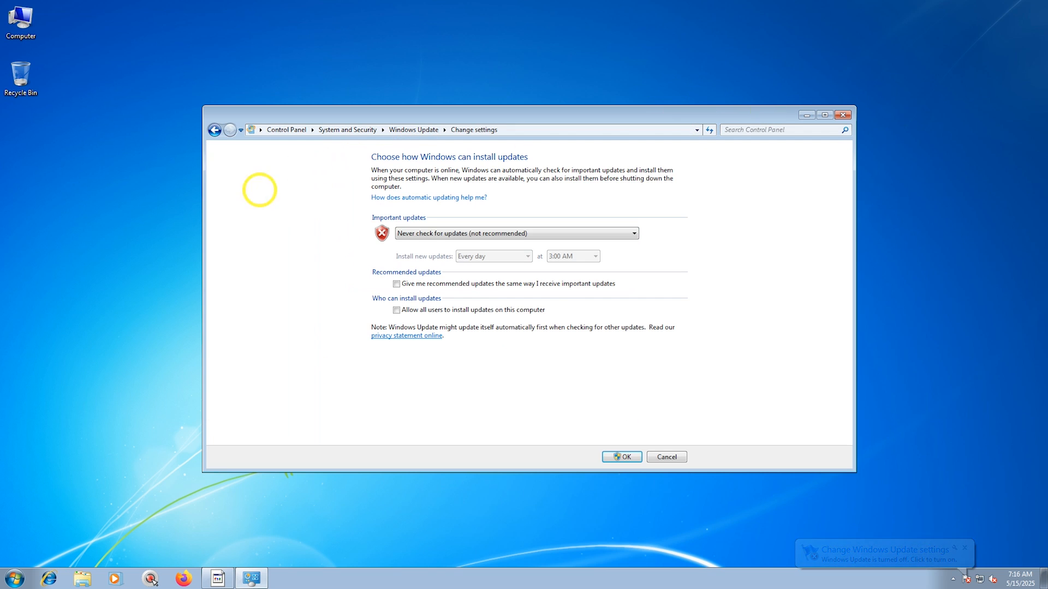
left_click(852, 118)
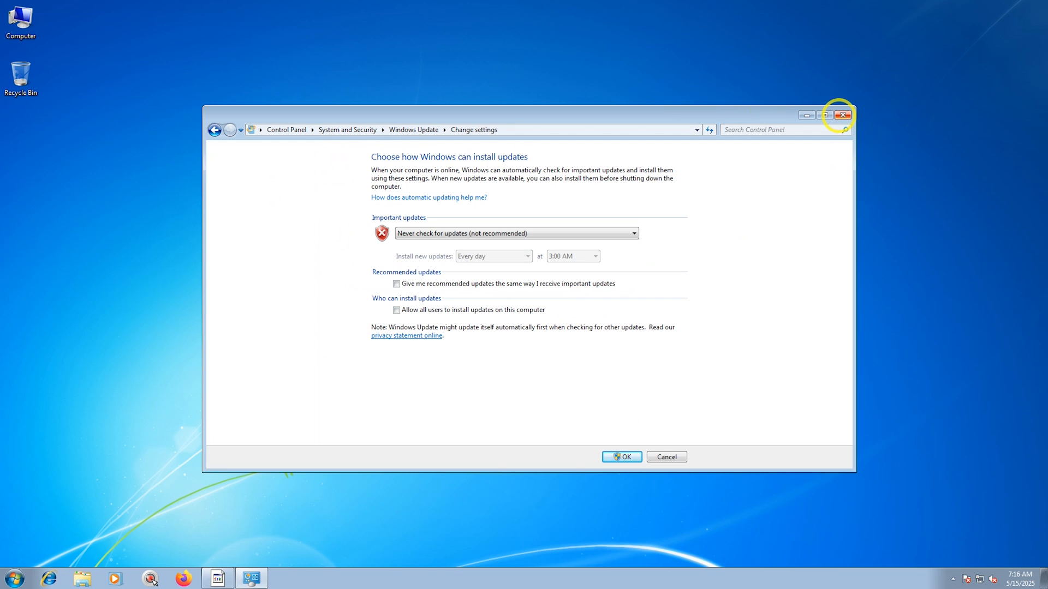
Open Action Center settings from Computer properties and turn off all security and maintenance messages.
right_click(14, 35)
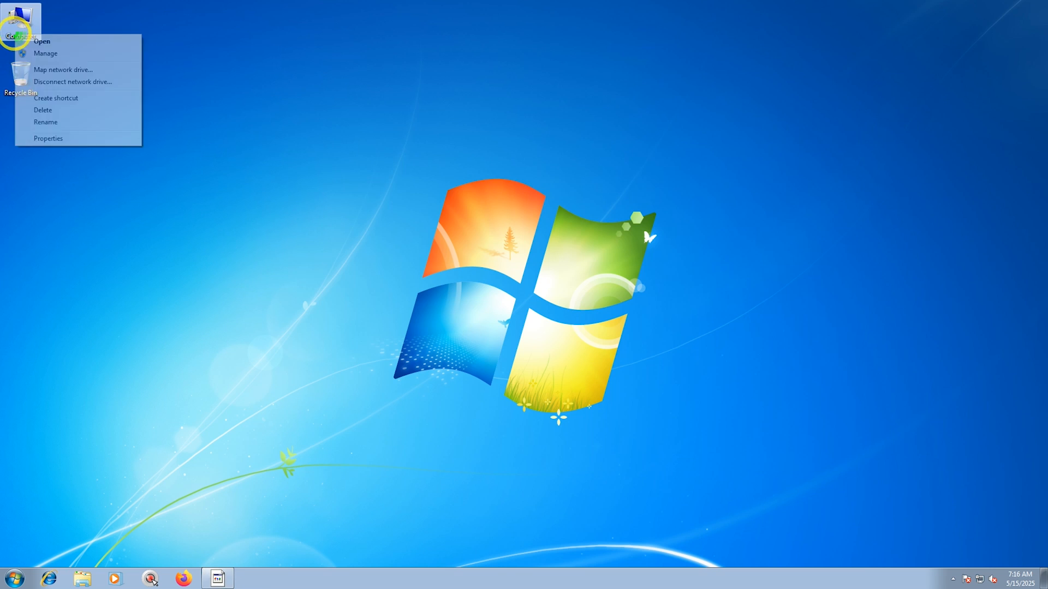
left_click(48, 138)
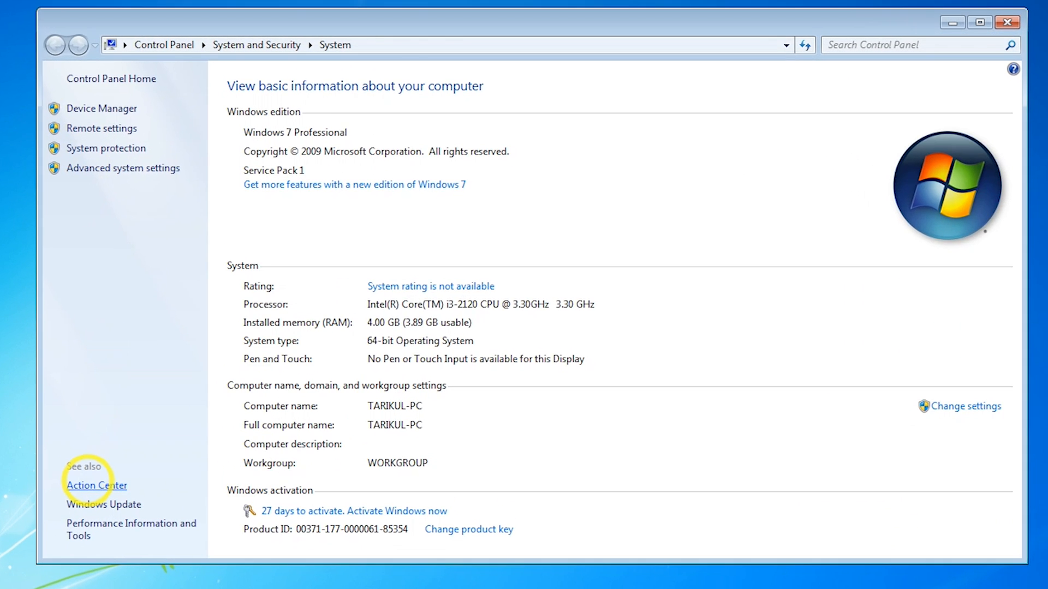
left_click(241, 420)
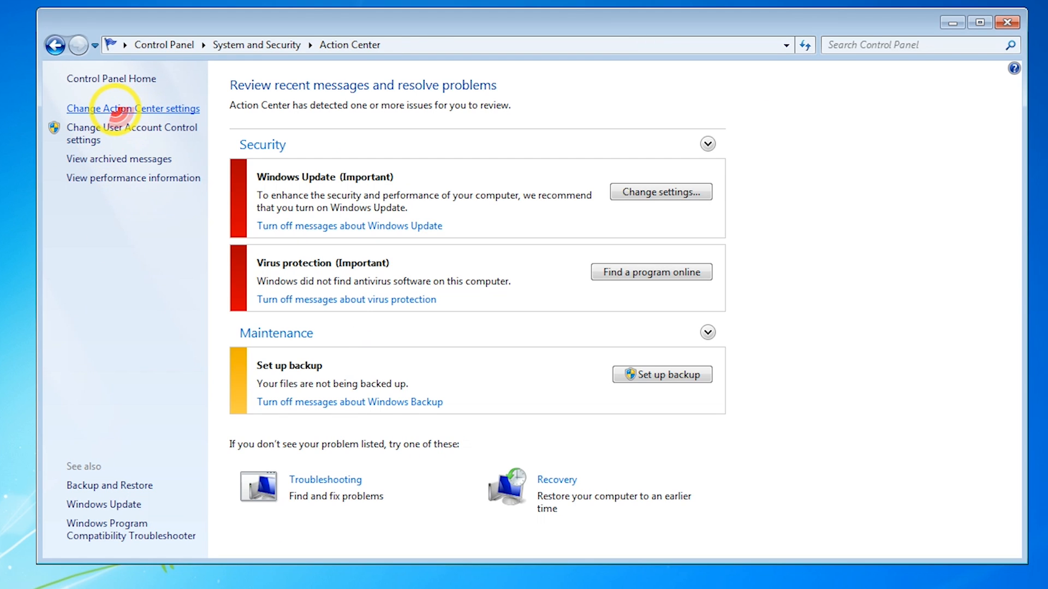
left_click(117, 109)
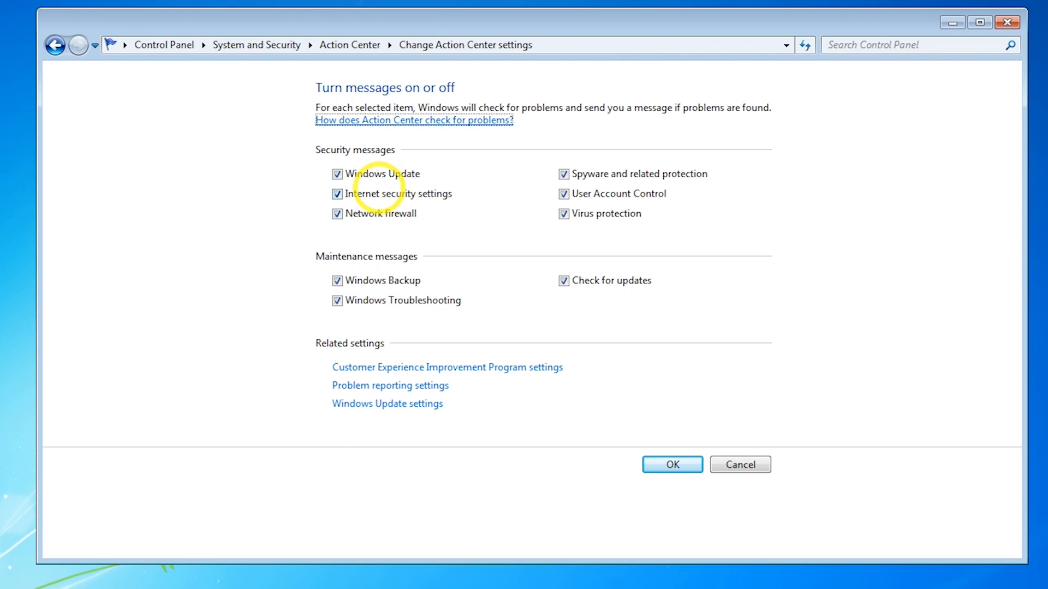
left_click(345, 174)
left_click(356, 195)
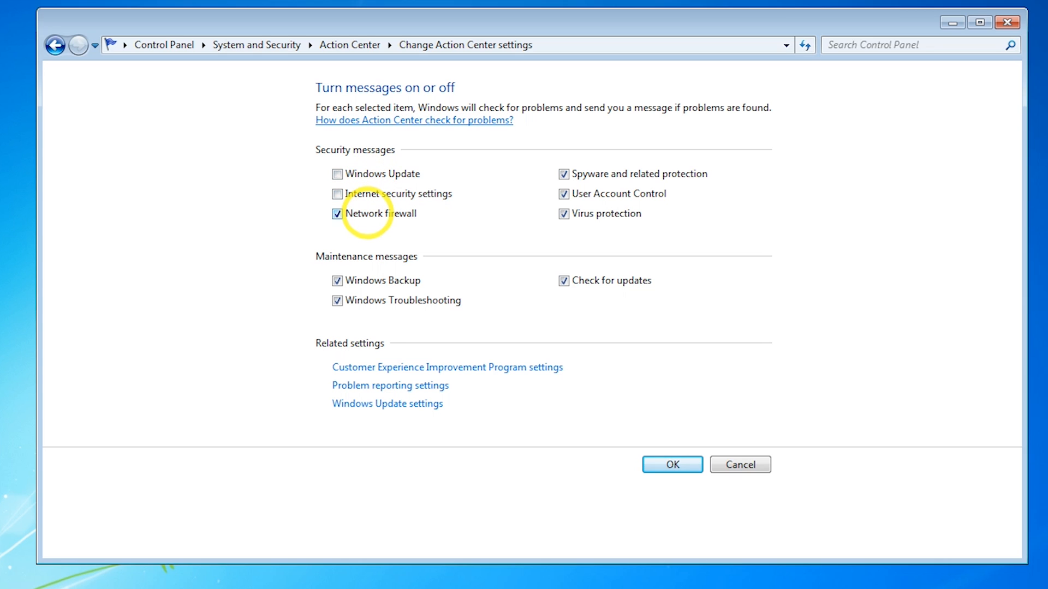
left_click(367, 213)
left_click(564, 174)
left_click(563, 194)
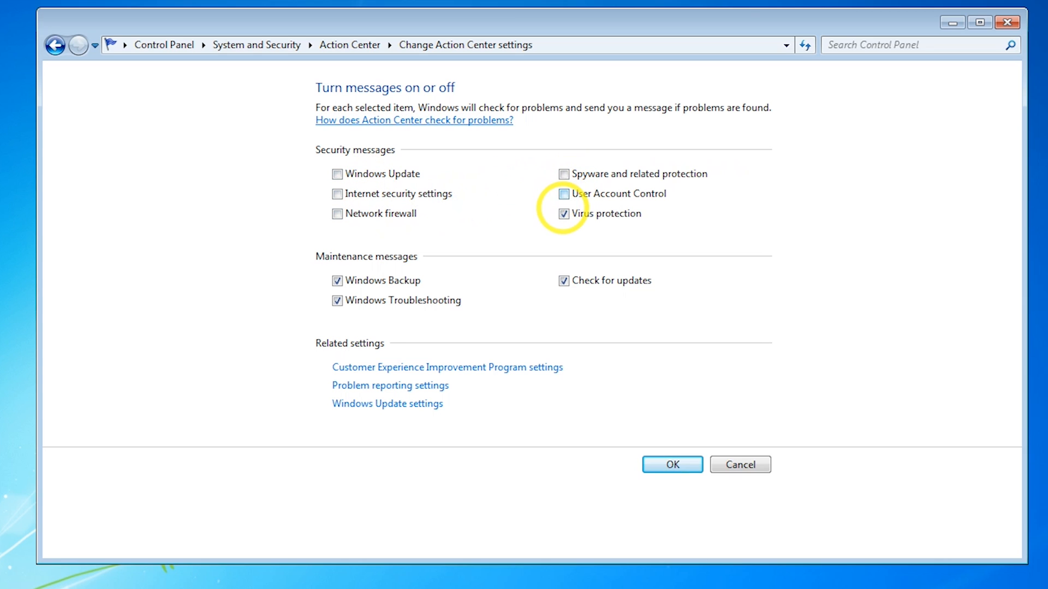
left_click(563, 213)
left_click(563, 279)
left_click(423, 299)
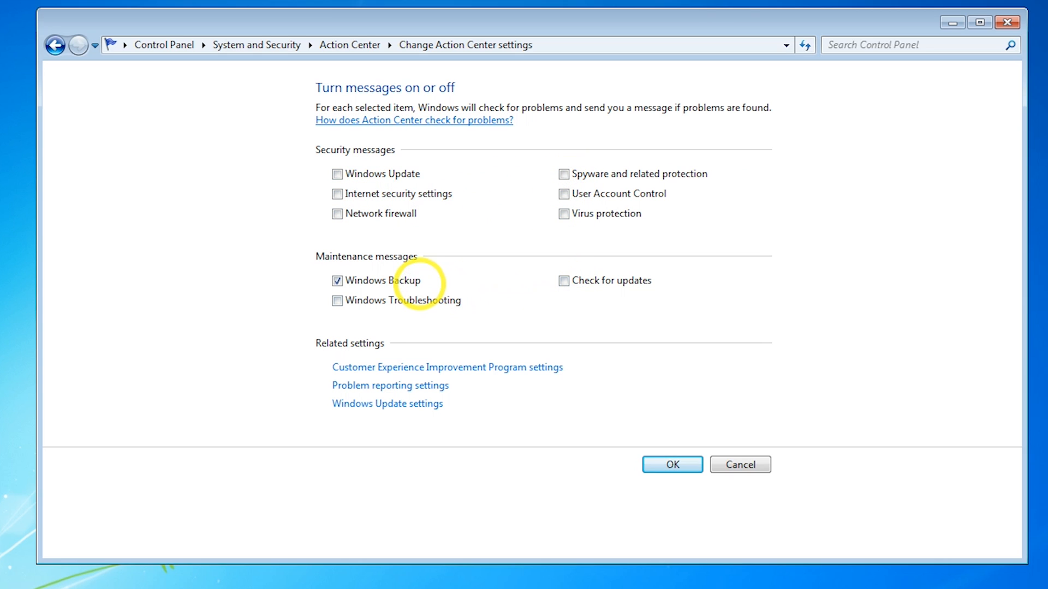
left_click(419, 280)
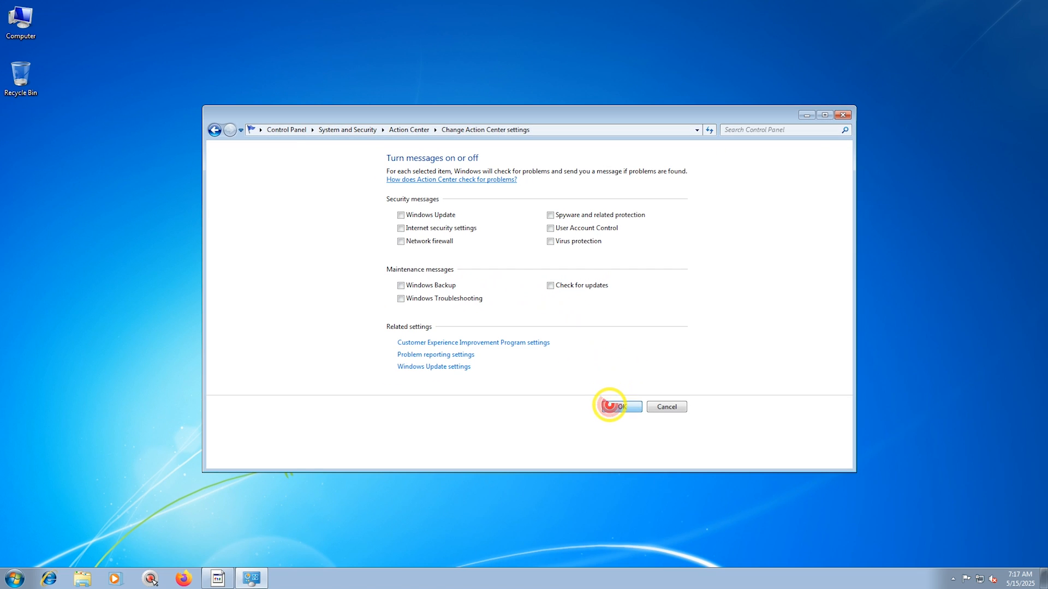
left_click(609, 406)
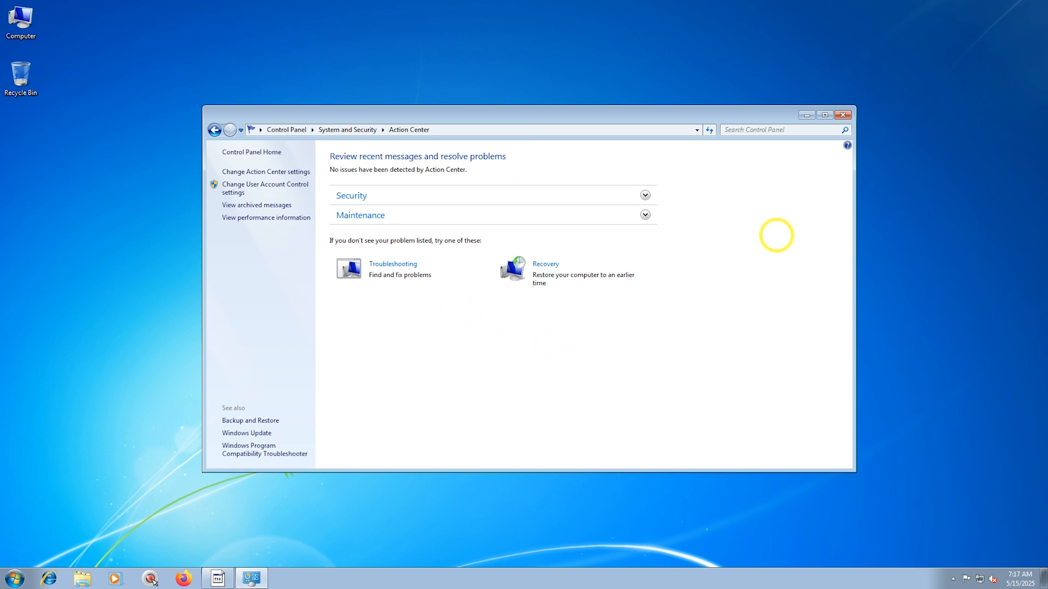
left_click(843, 114)
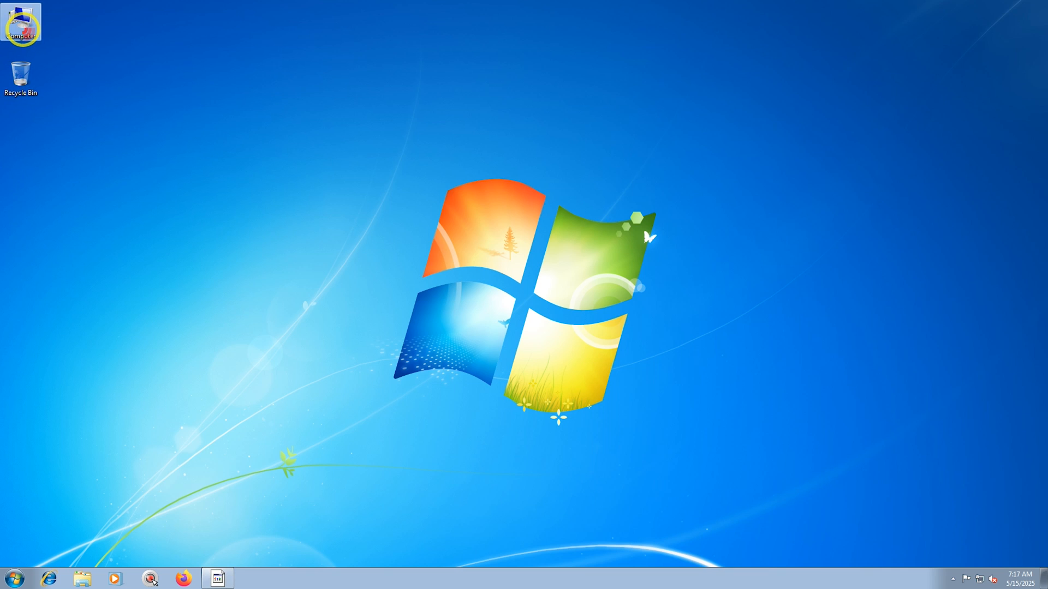
Open System Protection configuration for the C: drive, set max usage to 1%, and delete all restore points.
right_click(23, 30)
left_click(75, 135)
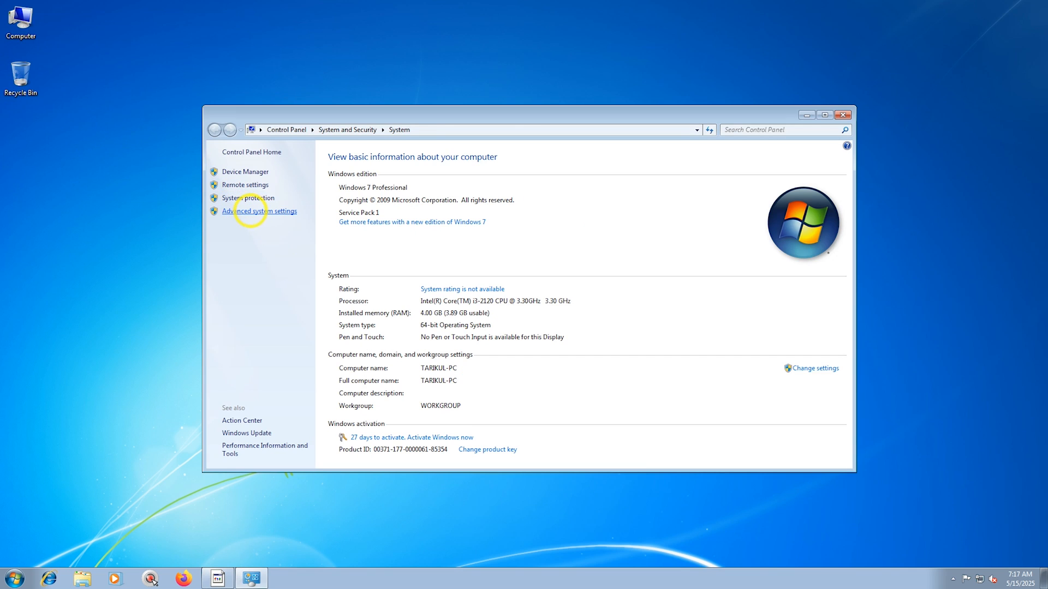
left_click(259, 211)
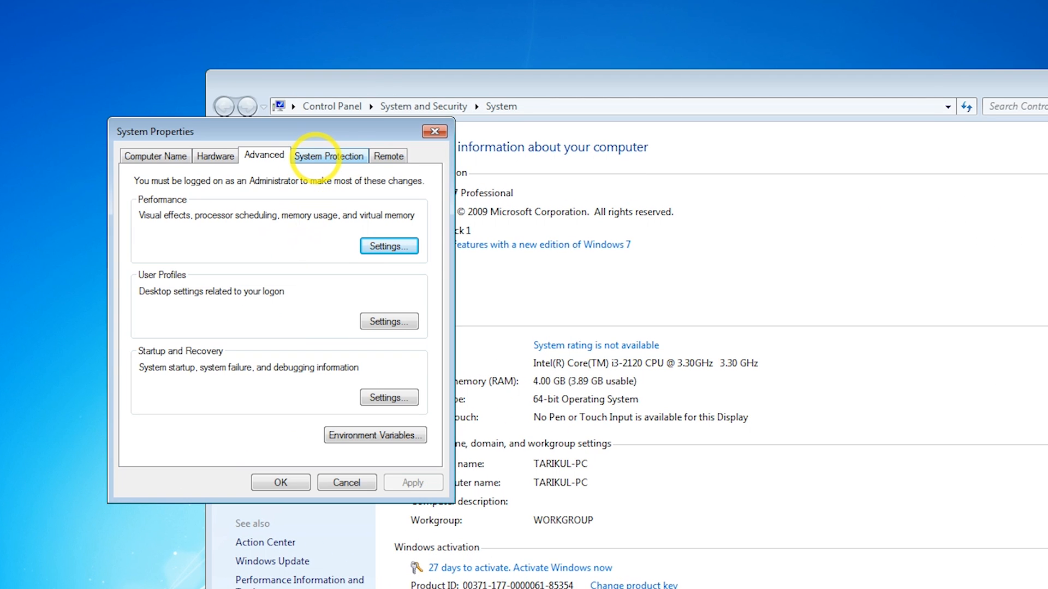
left_click(343, 155)
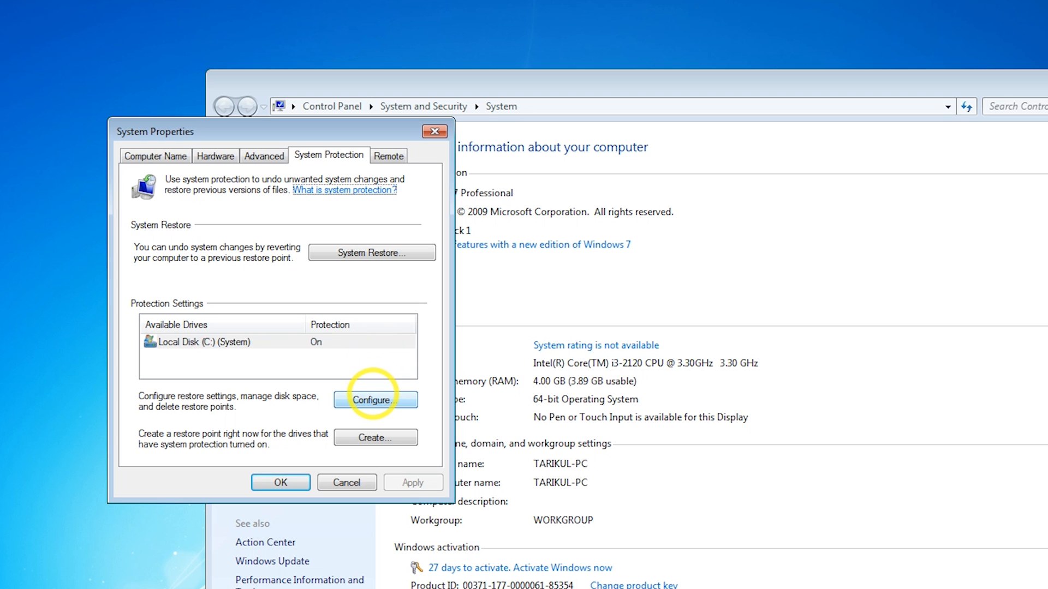
left_click(372, 400)
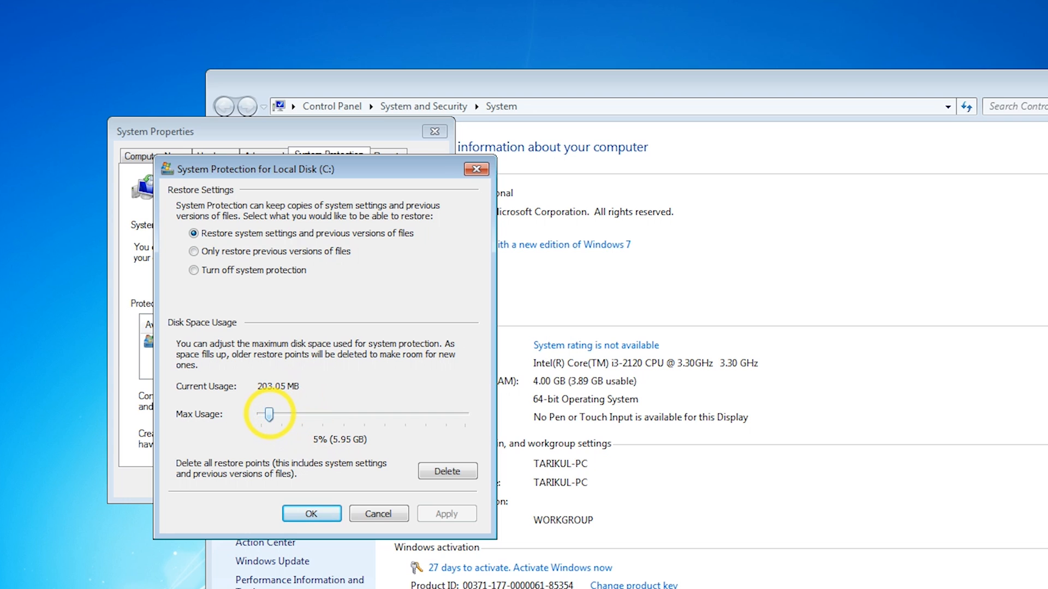
left_click_drag(268, 414, 223, 413)
left_click(429, 470)
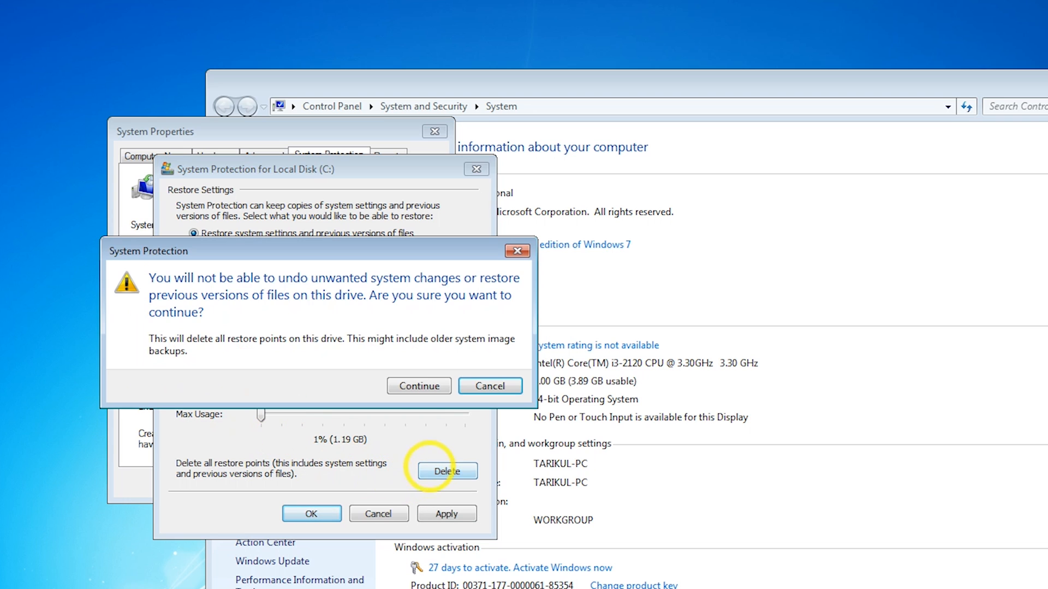
left_click(419, 385)
left_click(422, 355)
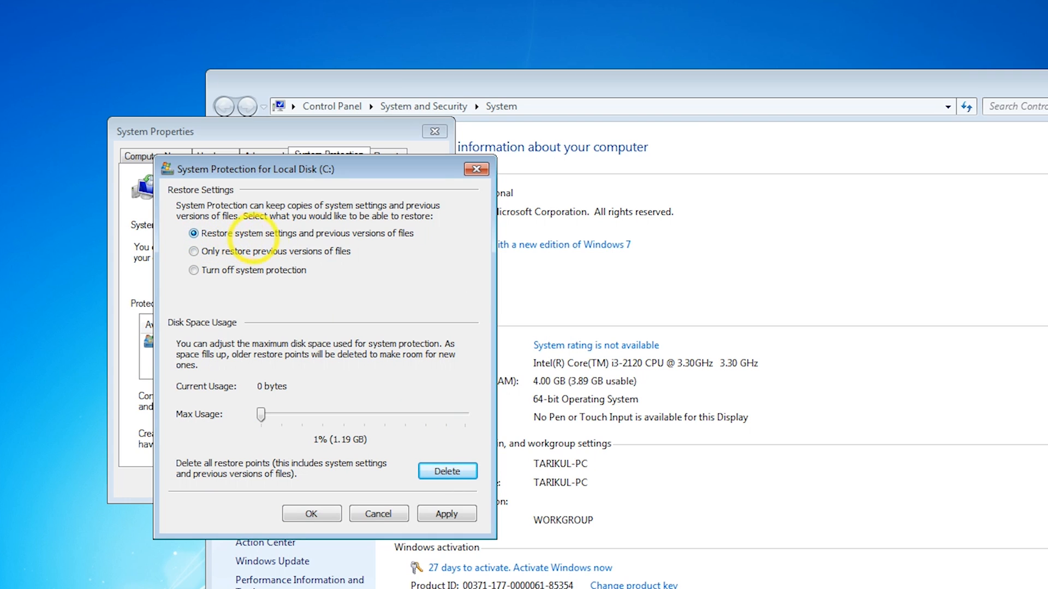
Turn off system protection for the C: drive, confirm, and close the system windows.
left_click(223, 270)
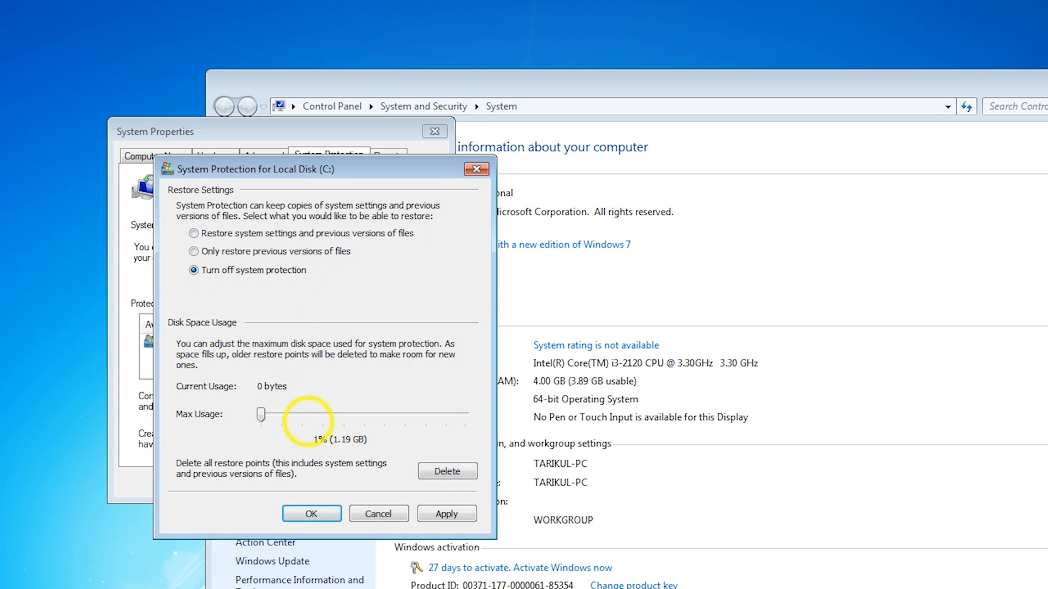
left_click(310, 513)
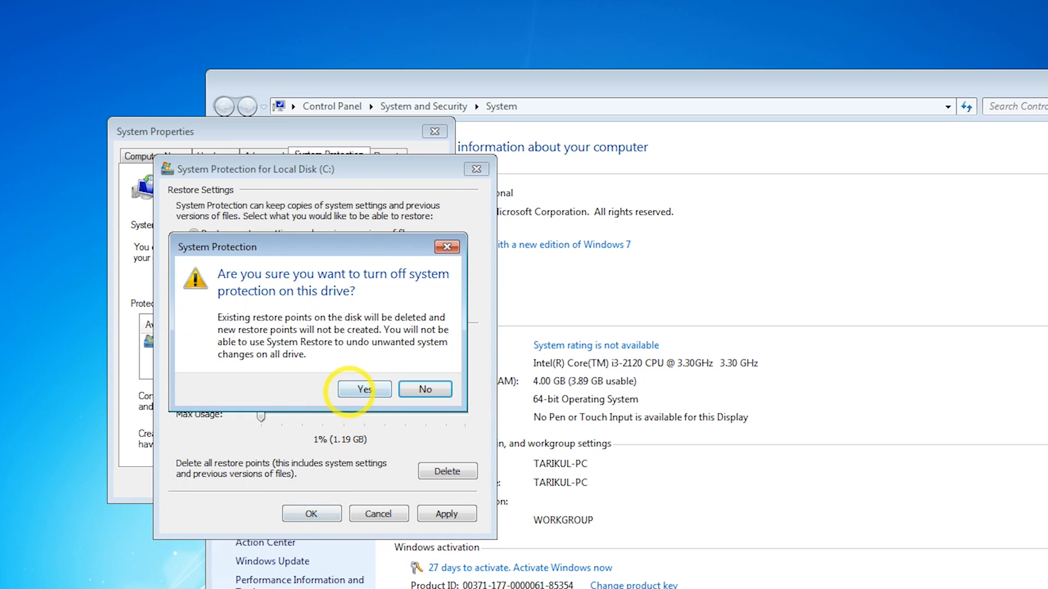
left_click(292, 388)
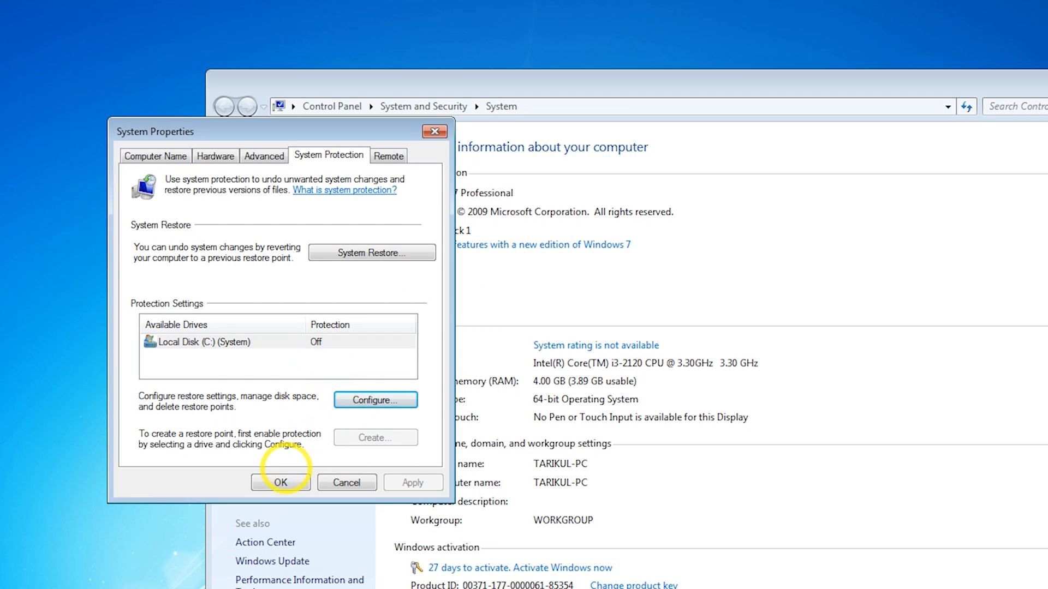
left_click(281, 482)
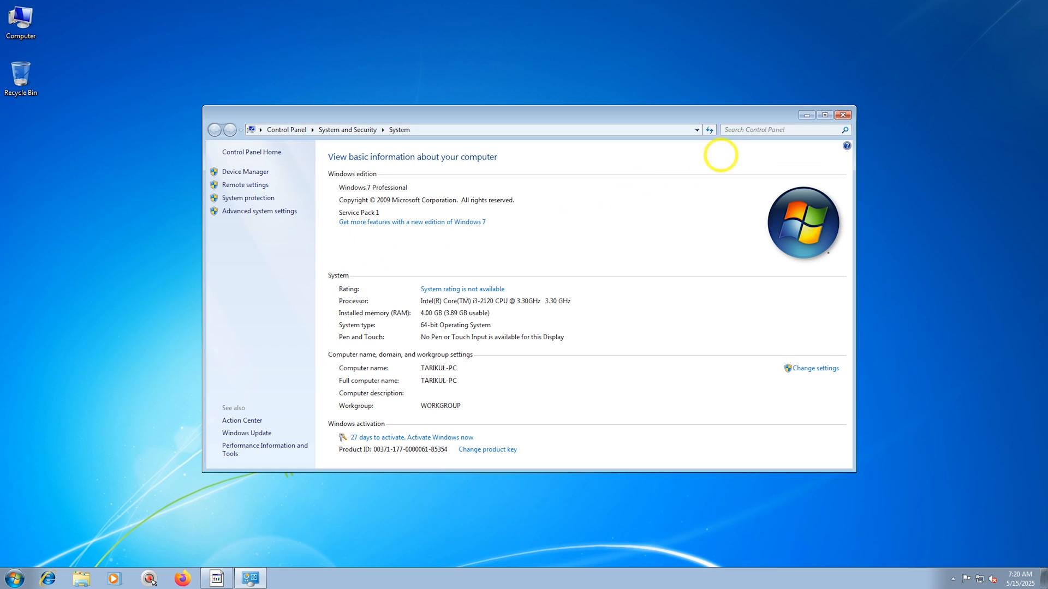
left_click(842, 115)
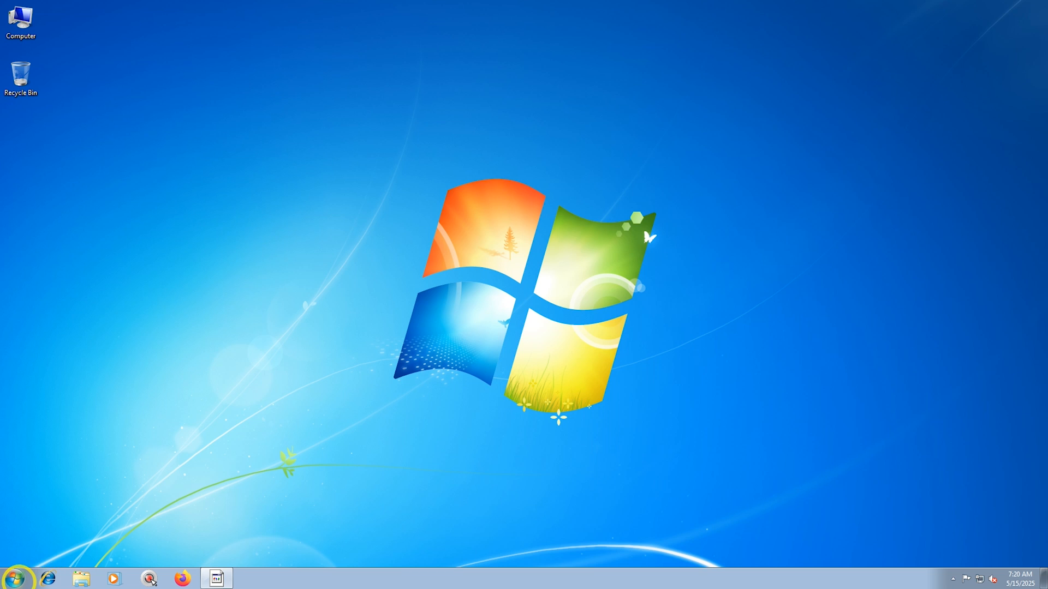
Open Turn Windows features on or off from the Programs section of Control Panel.
left_click(15, 577)
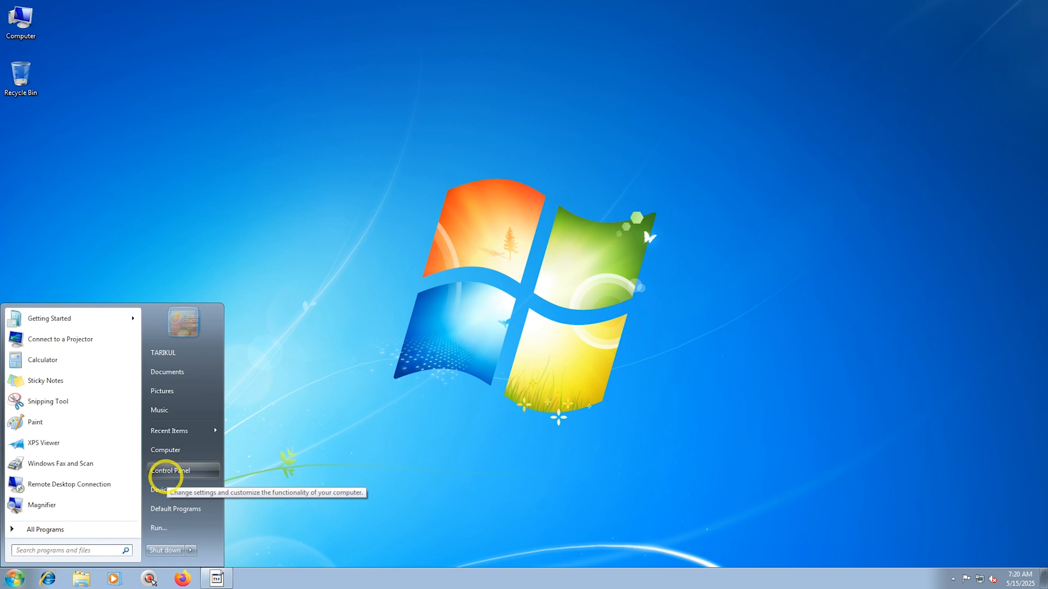
left_click(166, 472)
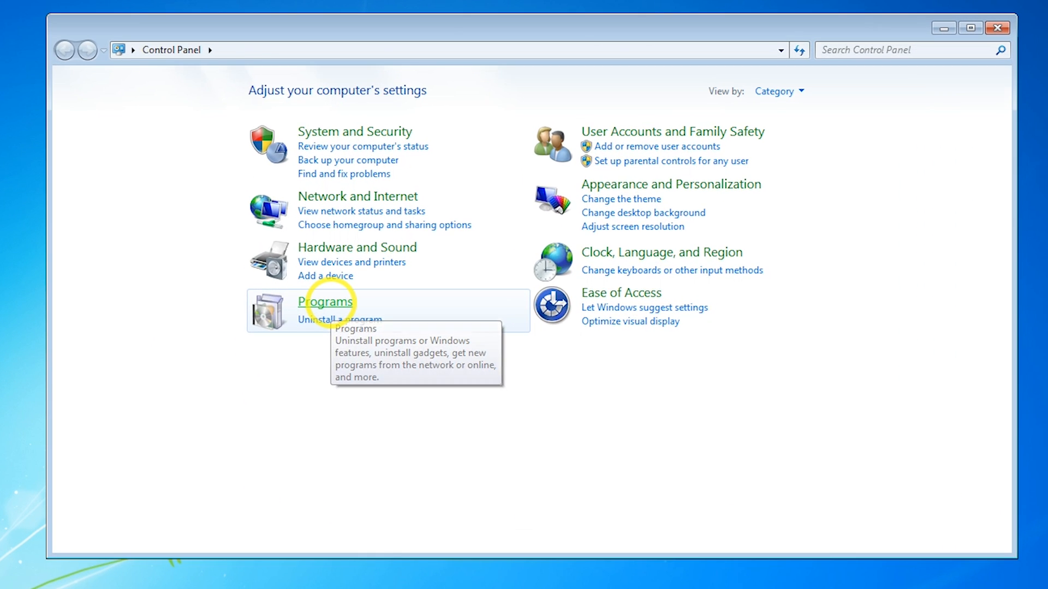
left_click(389, 299)
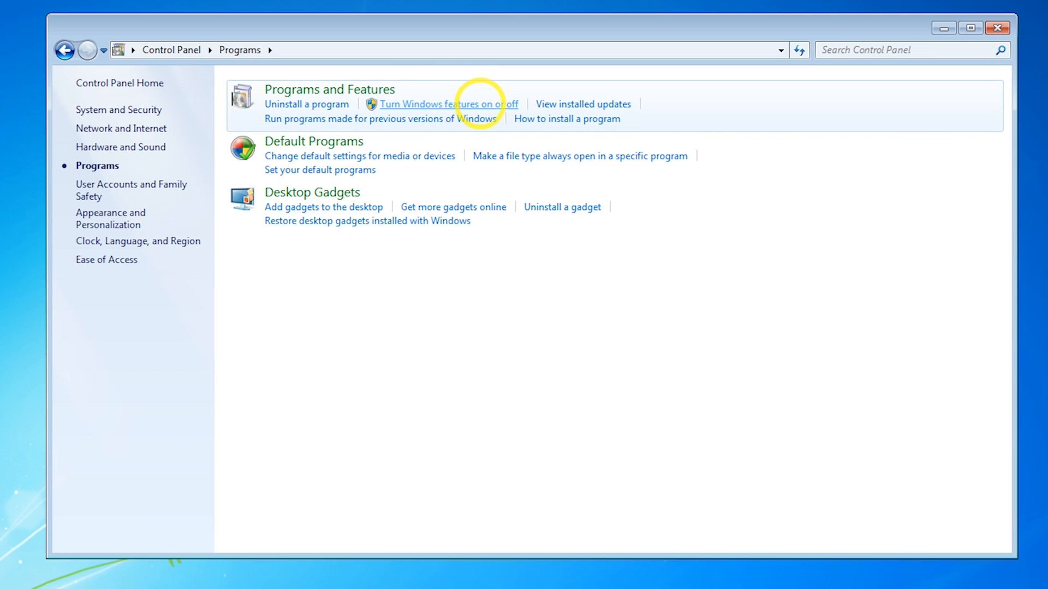
left_click(480, 103)
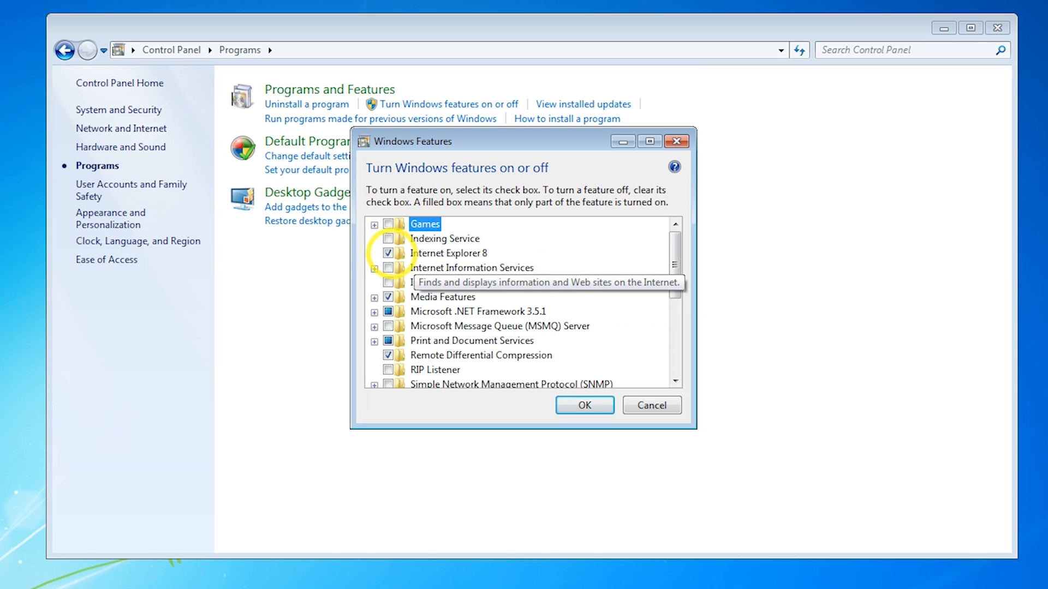
Turn off Internet Explorer 8, confirm, apply the change choosing to restart later, and close Control Panel.
left_click(388, 254)
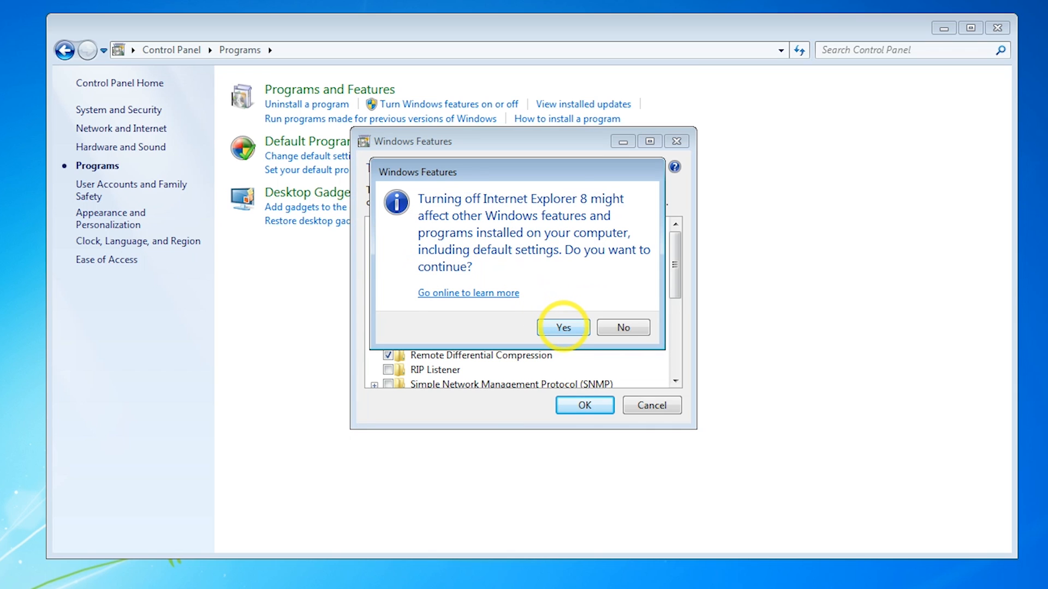
left_click(563, 327)
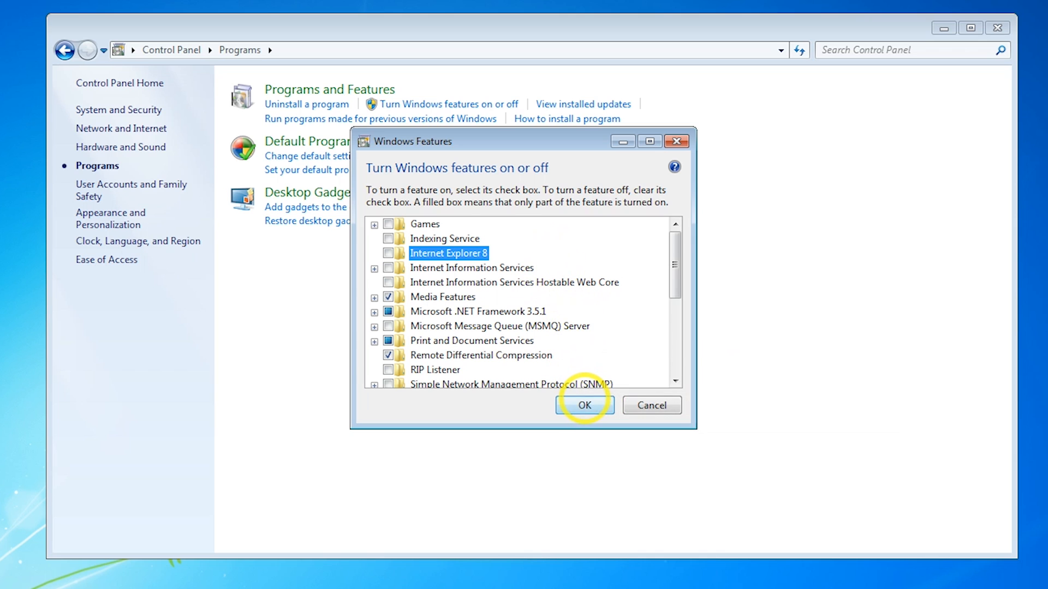
left_click(584, 405)
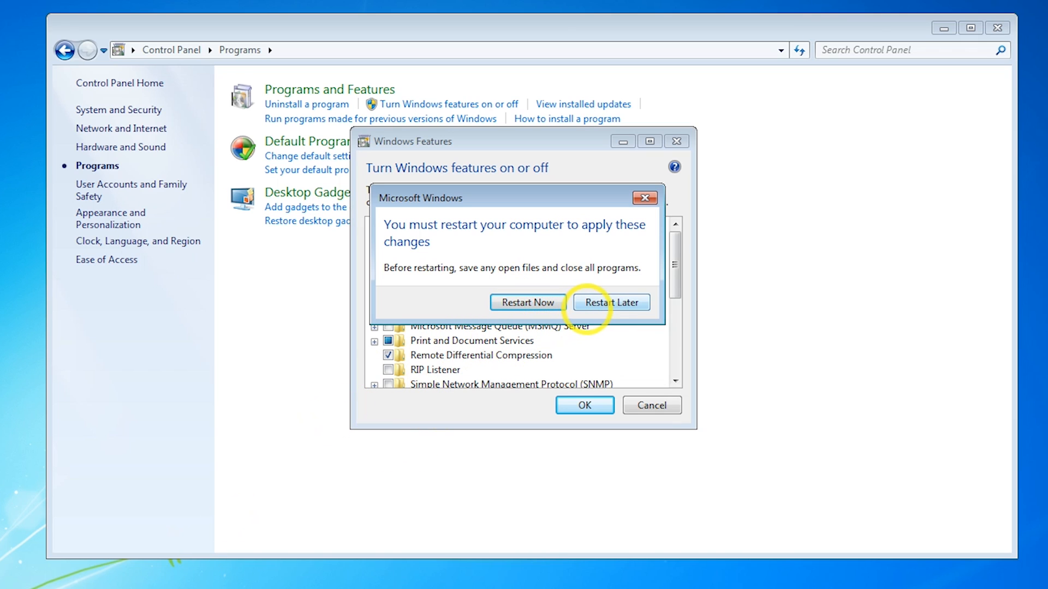
left_click(606, 303)
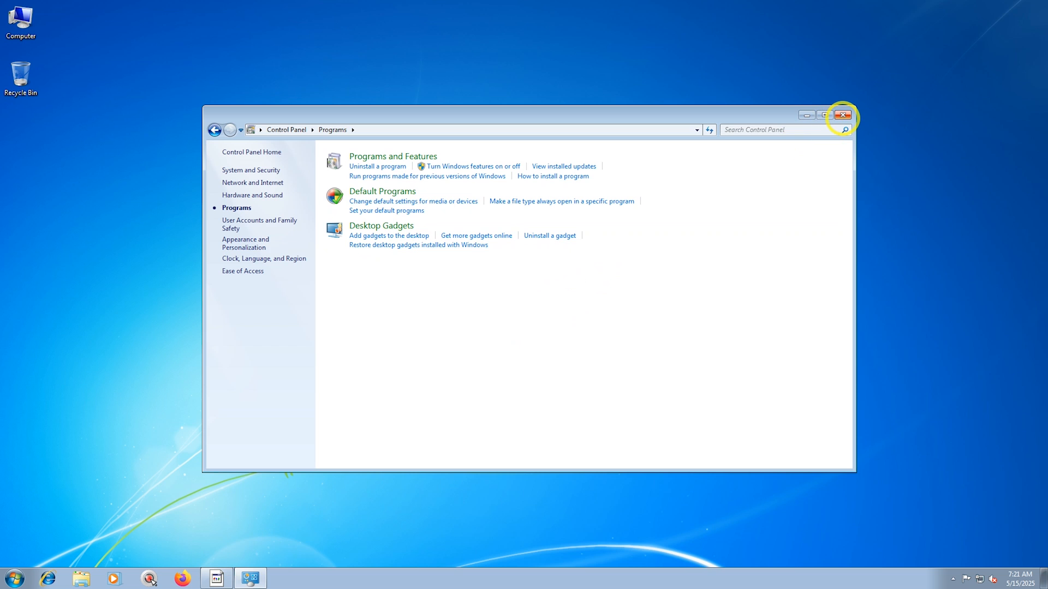
left_click(842, 115)
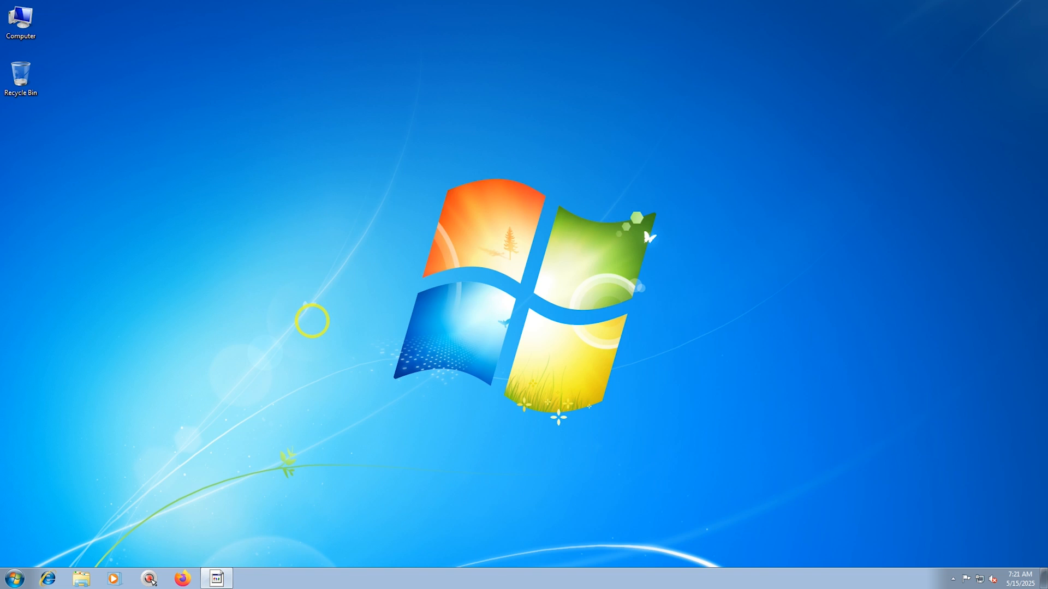